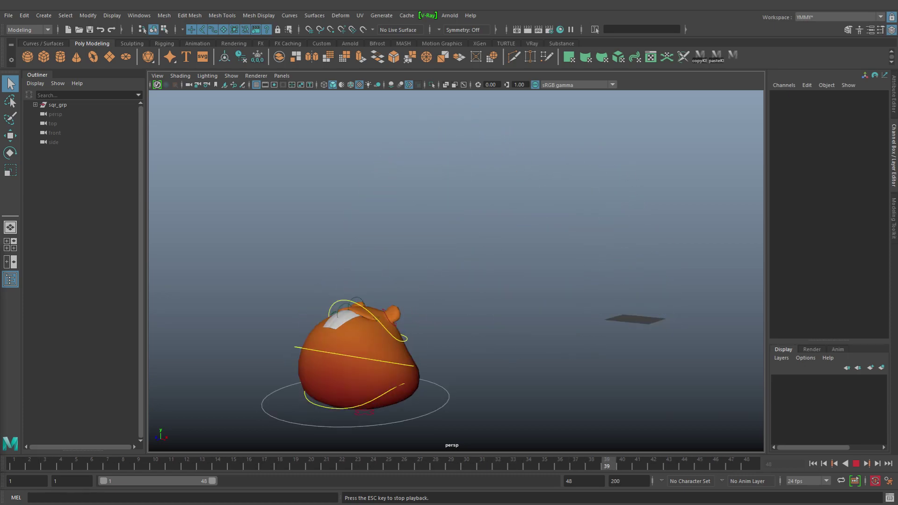
- Switch the menu set from Modeling to Animation and stop the running playback
{"action": "left_click", "coordinate": [41, 31]}
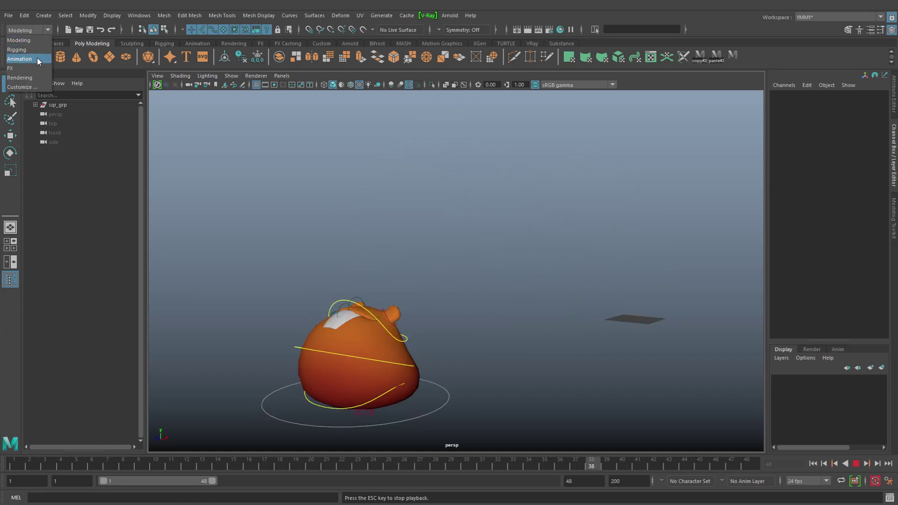
{"action": "left_click", "coordinate": [19, 59]}
{"action": "key", "text": "Escape"}
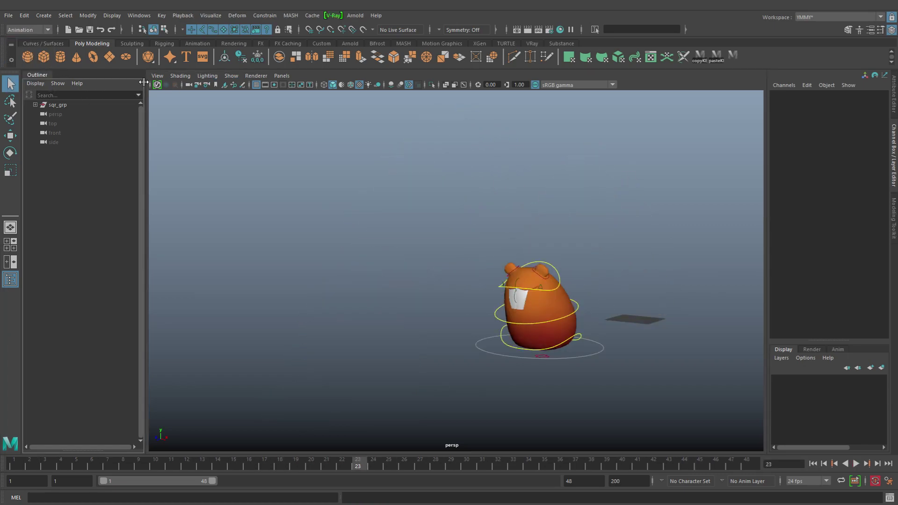
- Open the Playblast options and reset the settings to their defaults
{"action": "left_click", "coordinate": [183, 16]}
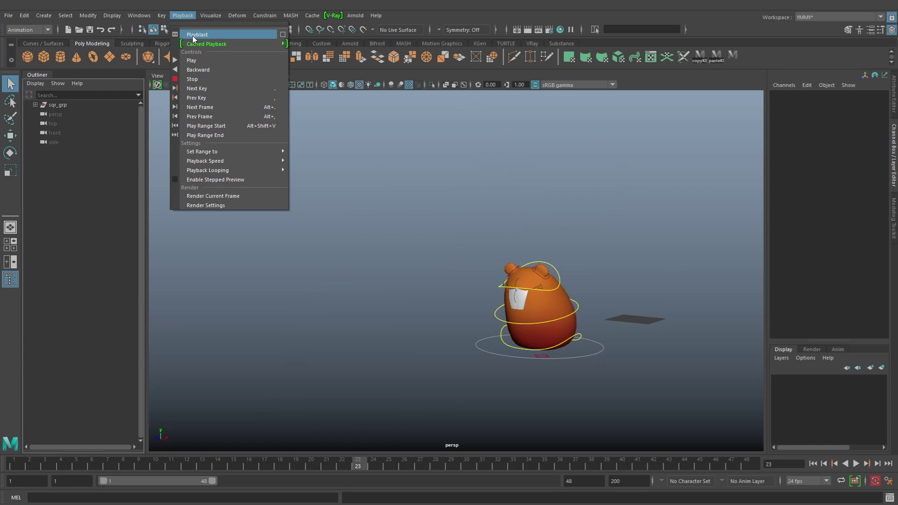
{"action": "left_click", "coordinate": [284, 38]}
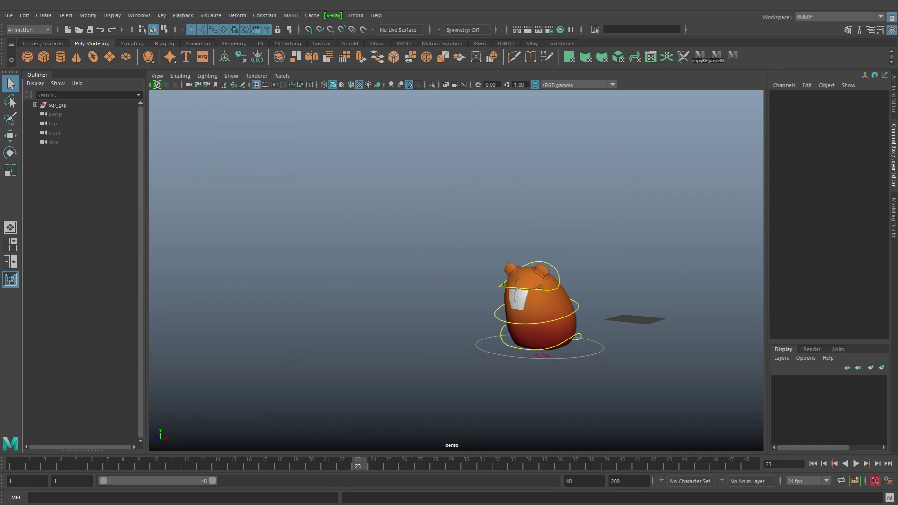
{"action": "left_click_drag", "start_coordinate": [281, 122], "coordinate": [236, 105]}
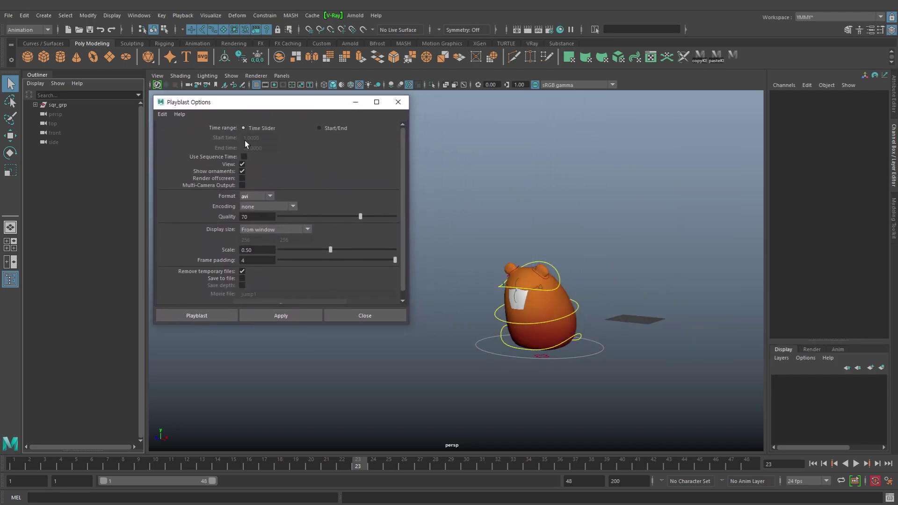
{"action": "left_click", "coordinate": [162, 114]}
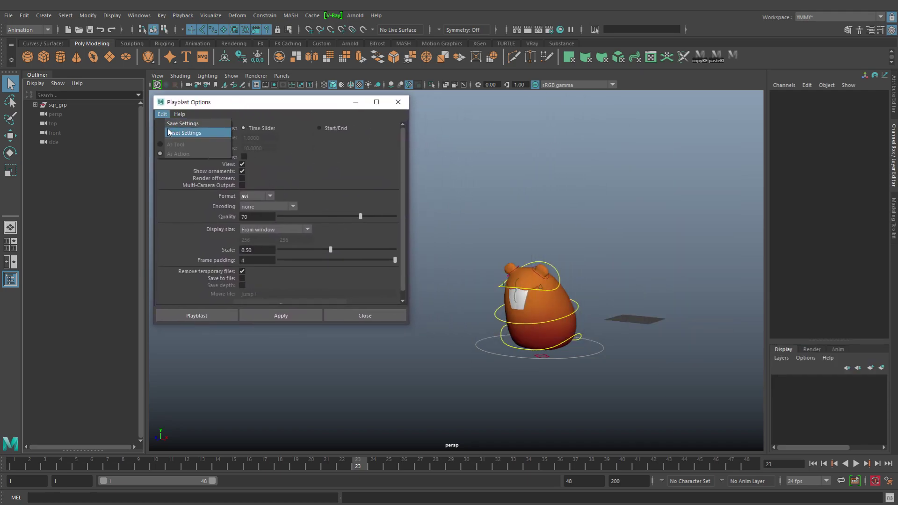
{"action": "left_click", "coordinate": [169, 133]}
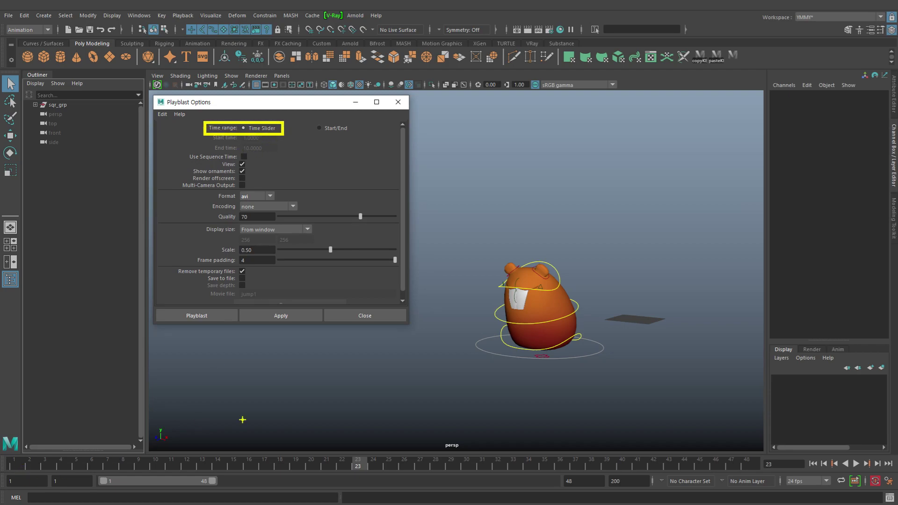
{"action": "mouse_move", "coordinate": [42, 426]}
{"action": "left_mouse_down"}
{"action": "mouse_move", "coordinate": [15, 451]}
{"action": "mouse_move", "coordinate": [43, 447]}
{"action": "left_mouse_up"}
{"action": "mouse_move", "coordinate": [710, 422]}
{"action": "left_mouse_down"}
{"action": "mouse_move", "coordinate": [733, 433]}
{"action": "mouse_move", "coordinate": [746, 454]}
{"action": "left_mouse_up"}
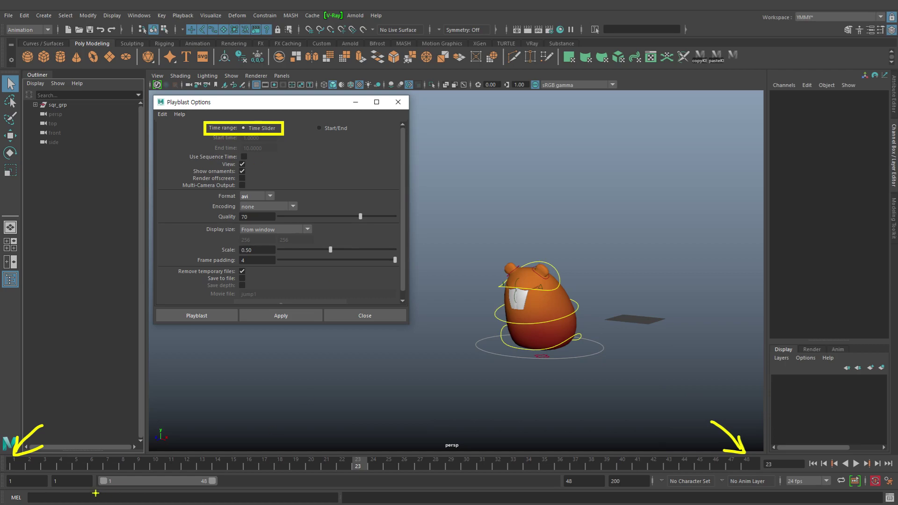
{"action": "mouse_move", "coordinate": [8, 458]}
{"action": "left_mouse_down"}
{"action": "mouse_move", "coordinate": [408, 476]}
{"action": "mouse_move", "coordinate": [764, 476]}
{"action": "left_mouse_up"}
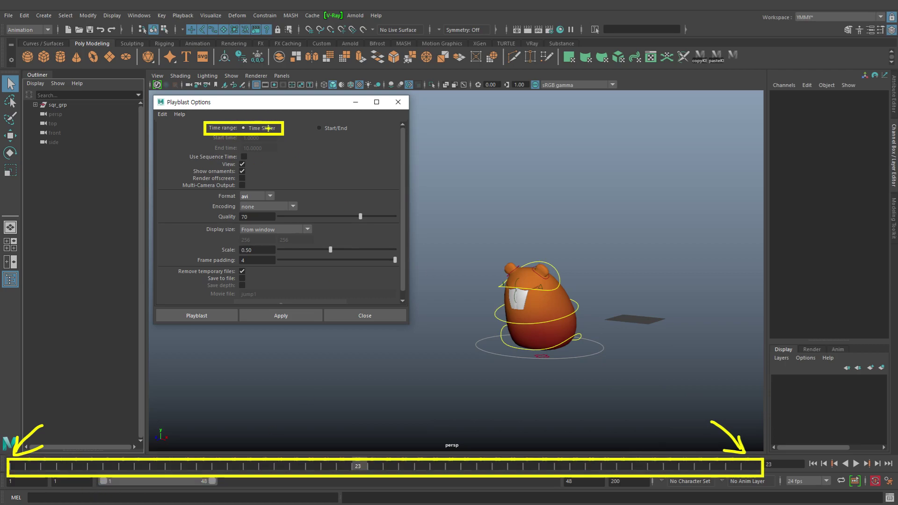
{"action": "key", "text": "e"}
- Set the playblast time range to Start/End
{"action": "left_click_drag", "start_coordinate": [312, 120], "coordinate": [353, 137]}
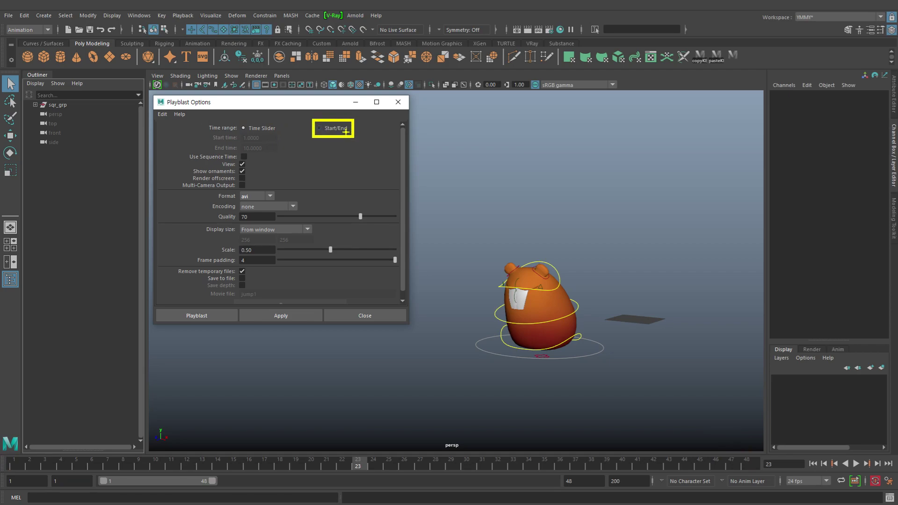
{"action": "key", "text": "Escape"}
{"action": "left_click", "coordinate": [337, 128]}
{"action": "left_click_drag", "start_coordinate": [206, 132], "coordinate": [280, 154]}
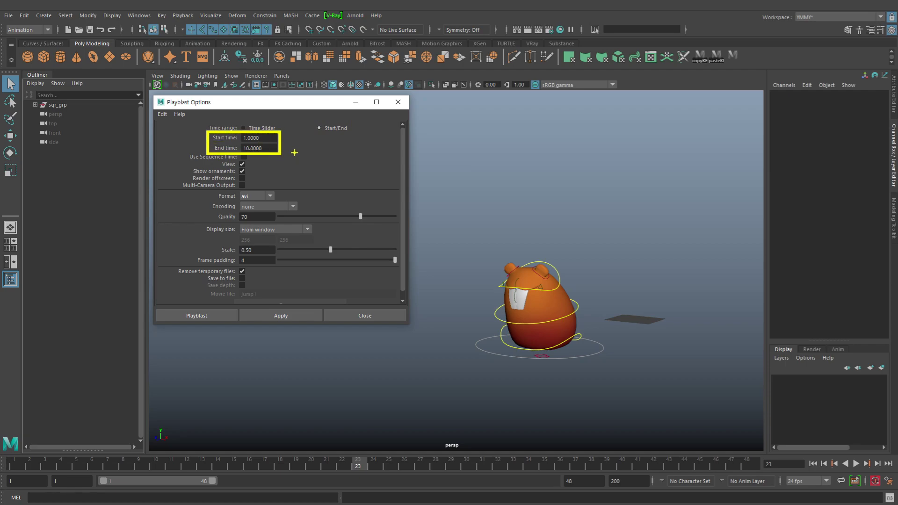
{"action": "key", "text": "Escape"}
{"action": "left_click", "coordinate": [41, 30]}
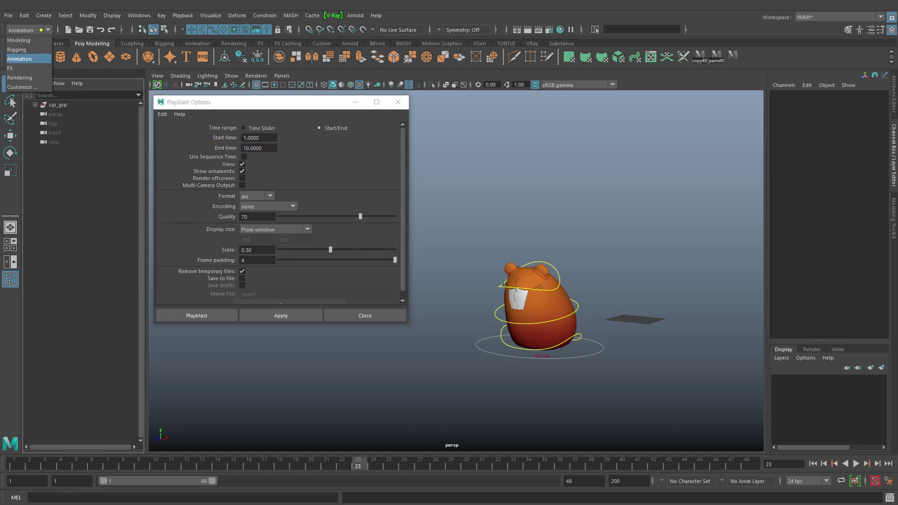
{"action": "left_click_drag", "start_coordinate": [5, 21], "coordinate": [57, 94]}
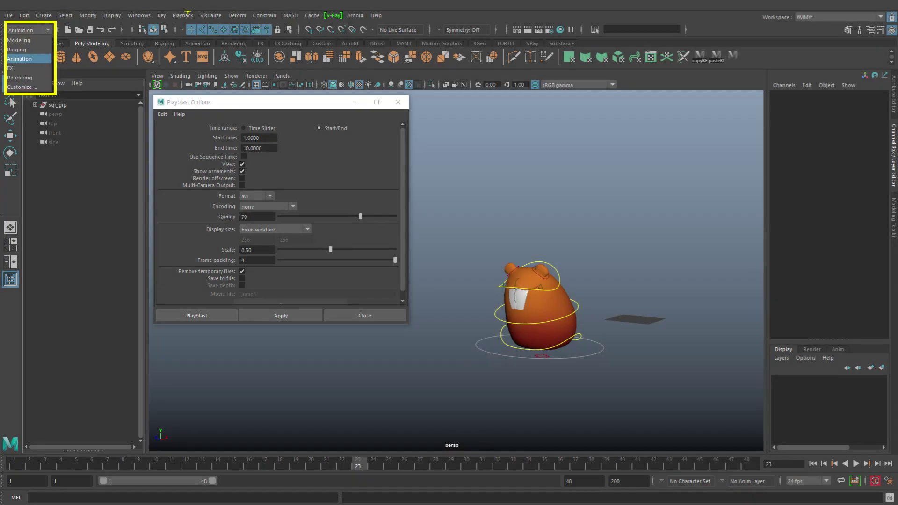
{"action": "key", "text": "Escape"}
{"action": "left_click", "coordinate": [139, 15]}
{"action": "left_click", "coordinate": [24, 31]}
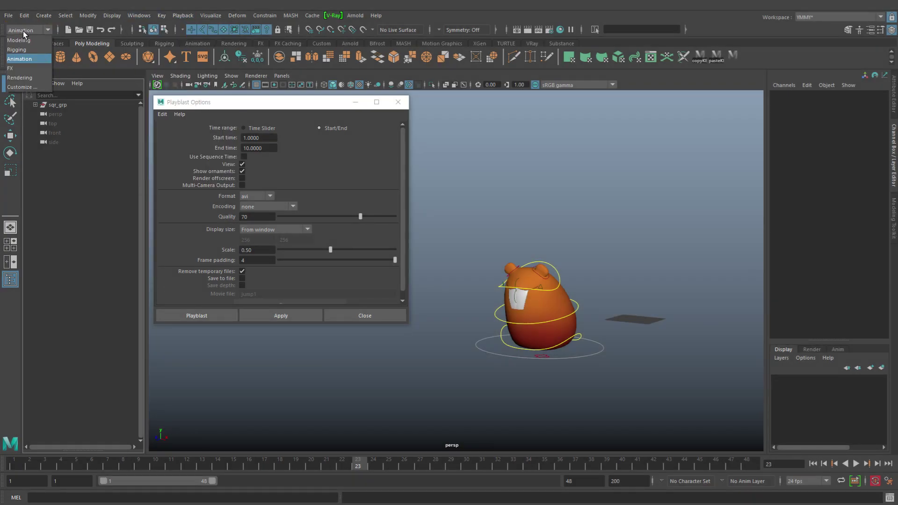
{"action": "left_click", "coordinate": [31, 31]}
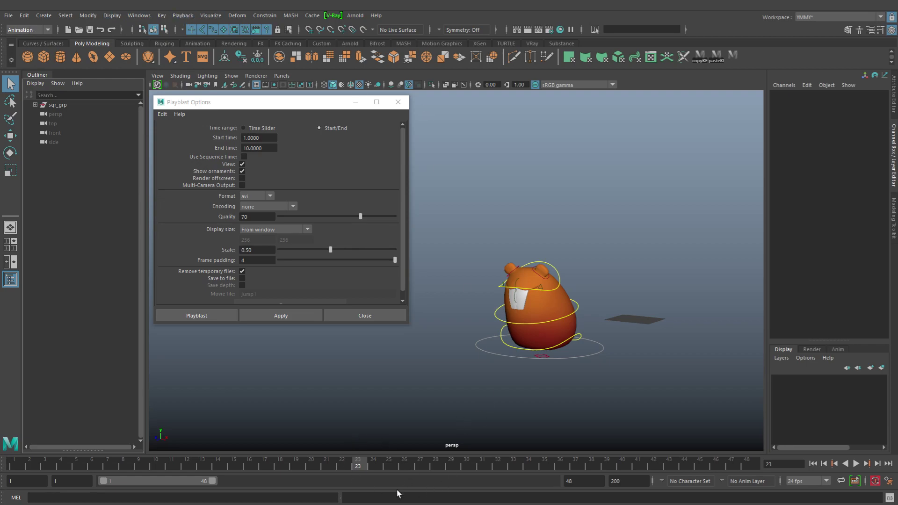
- Open the time slider's own Playblast options and reposition the dialog clear of the squirrel character
{"action": "right_click", "coordinate": [410, 464]}
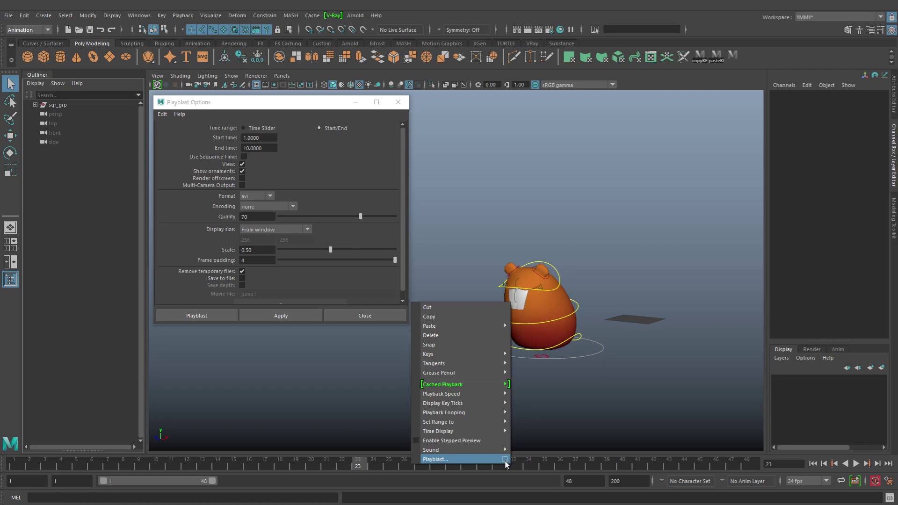
{"action": "left_click", "coordinate": [505, 460]}
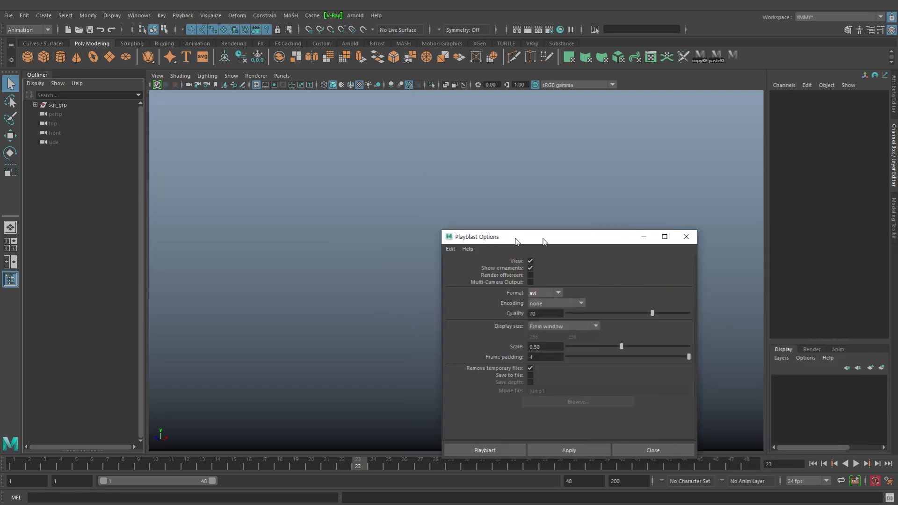
{"action": "mouse_move", "coordinate": [543, 244]}
{"action": "left_mouse_down"}
{"action": "mouse_move", "coordinate": [275, 128]}
{"action": "mouse_move", "coordinate": [410, 148]}
{"action": "left_mouse_up"}
{"action": "mouse_move", "coordinate": [356, 130]}
{"action": "left_mouse_down"}
{"action": "mouse_move", "coordinate": [329, 146]}
{"action": "mouse_move", "coordinate": [356, 147]}
{"action": "left_mouse_up"}
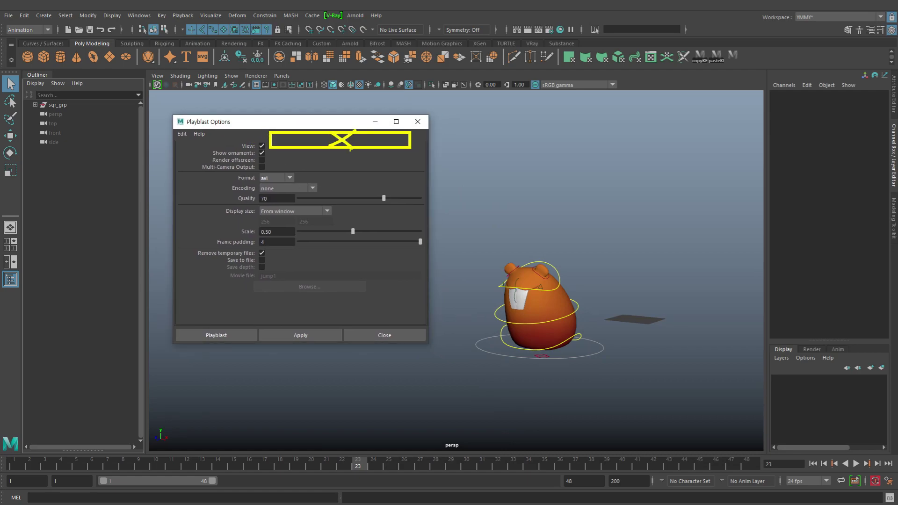
{"action": "key", "text": "Escape"}
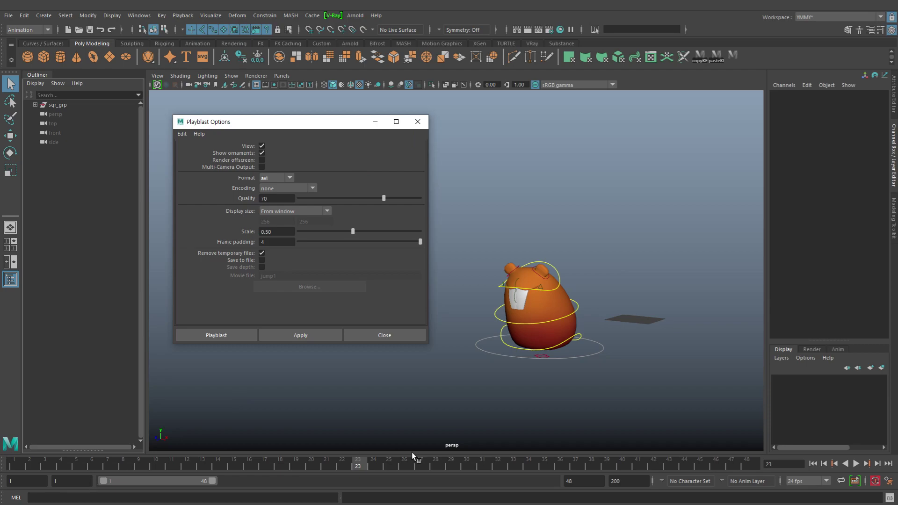
- Run a playblast of the whole time slider range directly from the time slider
{"action": "right_click", "coordinate": [356, 463]}
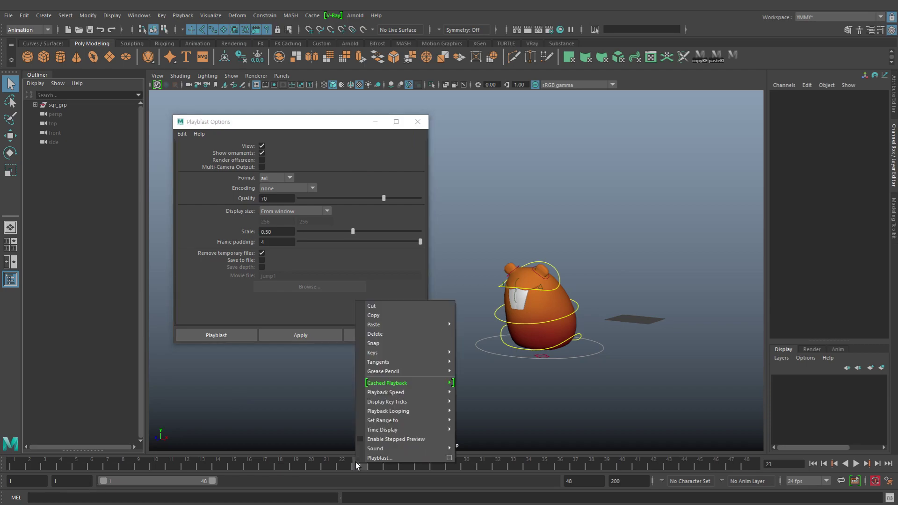
{"action": "left_click", "coordinate": [378, 458]}
{"action": "mouse_move", "coordinate": [8, 453]}
{"action": "left_mouse_down"}
{"action": "mouse_move", "coordinate": [232, 477]}
{"action": "mouse_move", "coordinate": [761, 475]}
{"action": "left_mouse_up"}
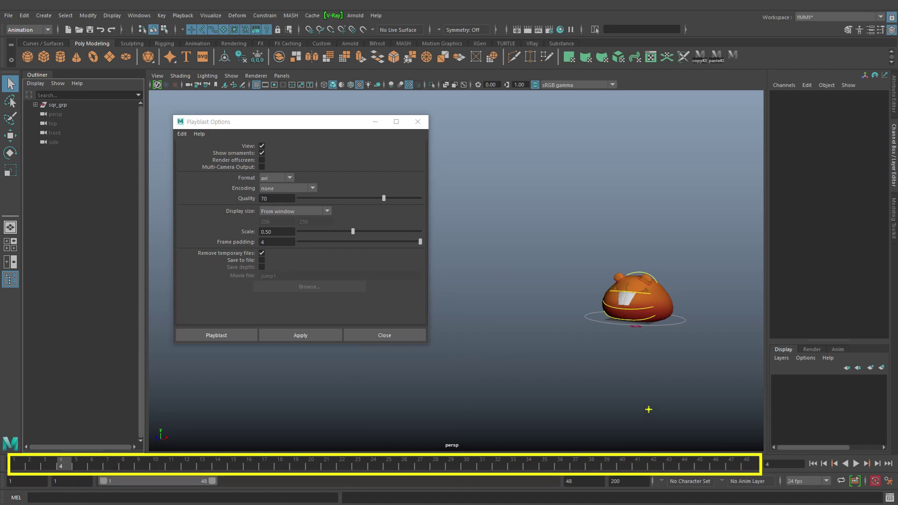
{"action": "key", "text": "Escape"}
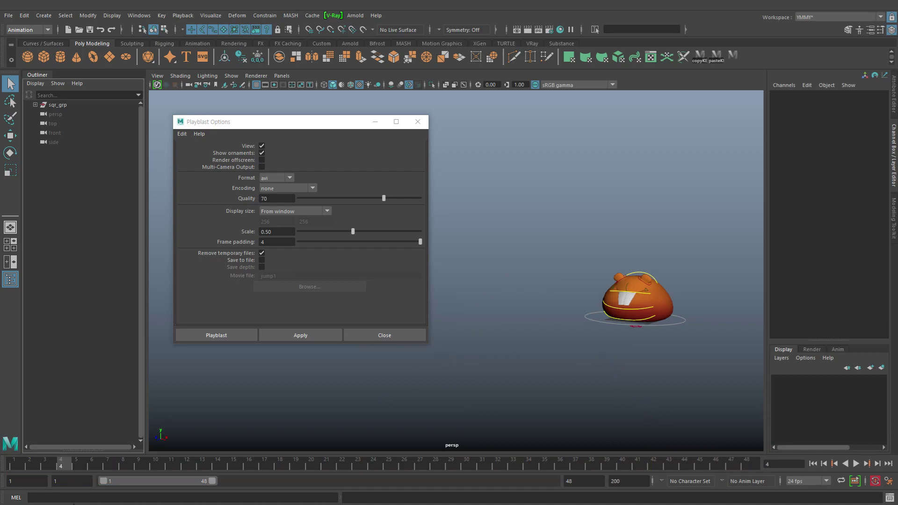
- Select the range from frame 10 to 32 on the time slider and playblast only that range
{"action": "mouse_move", "coordinate": [51, 468]}
{"action": "left_mouse_down"}
{"action": "mouse_move", "coordinate": [18, 464]}
{"action": "mouse_move", "coordinate": [393, 464]}
{"action": "mouse_move", "coordinate": [271, 466]}
{"action": "mouse_move", "coordinate": [330, 469]}
{"action": "left_mouse_up"}
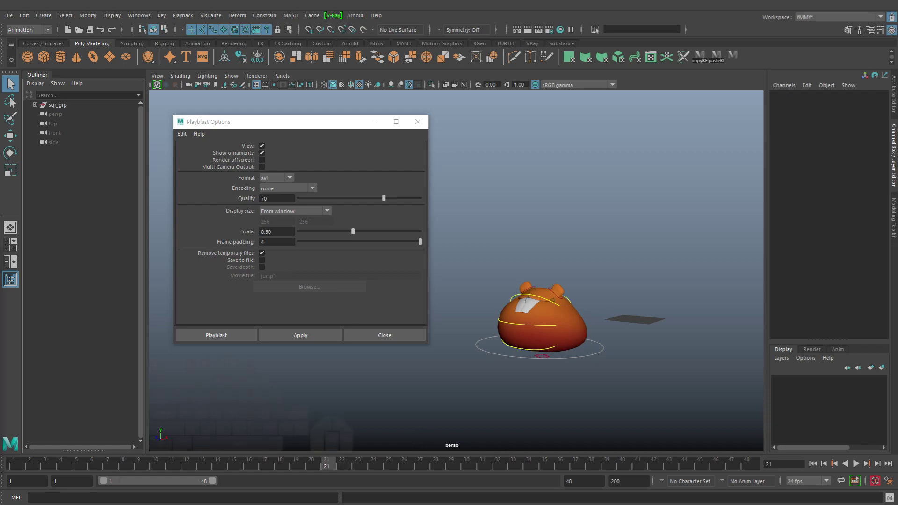
{"action": "left_click_drag", "start_coordinate": [158, 464], "coordinate": [488, 466], "text": "shift"}
{"action": "right_click", "coordinate": [381, 464]}
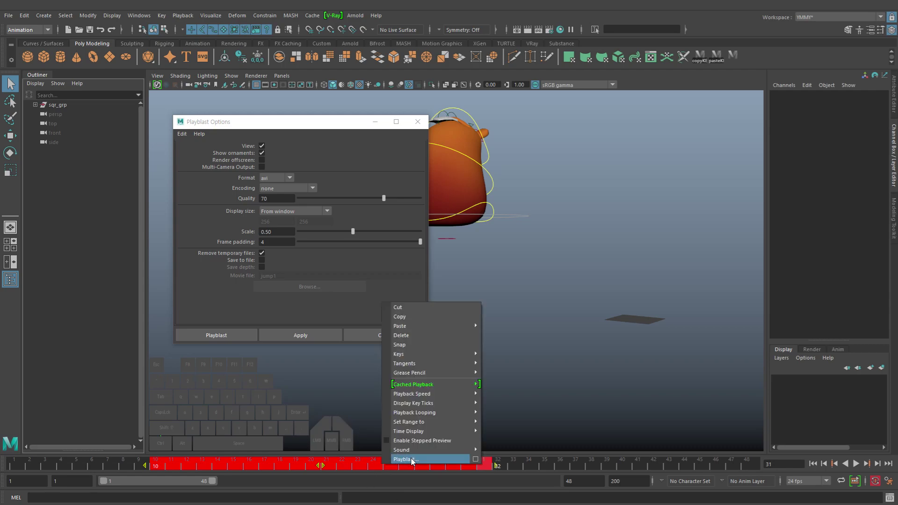
{"action": "left_click", "coordinate": [411, 459]}
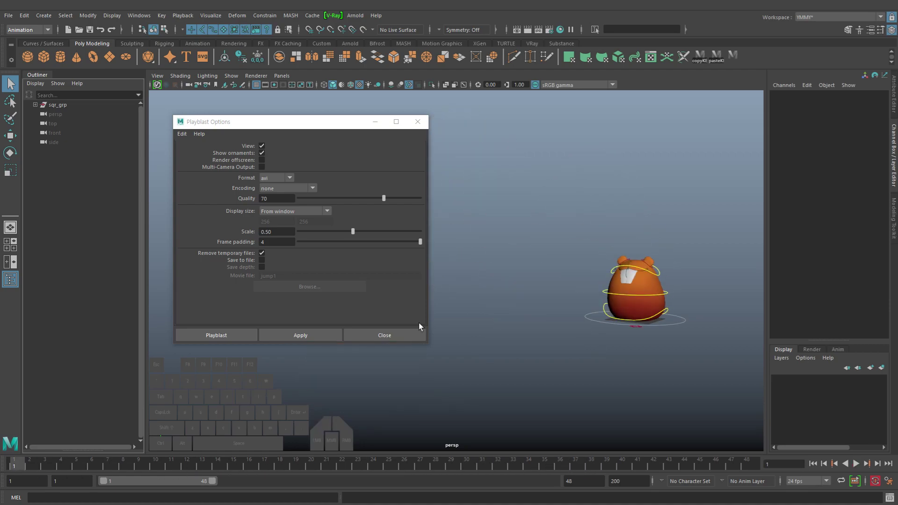
- Set the playblast format to image and choose maya as the encoding
{"action": "left_click_drag", "start_coordinate": [231, 174], "coordinate": [298, 185], "text": "ctrl"}
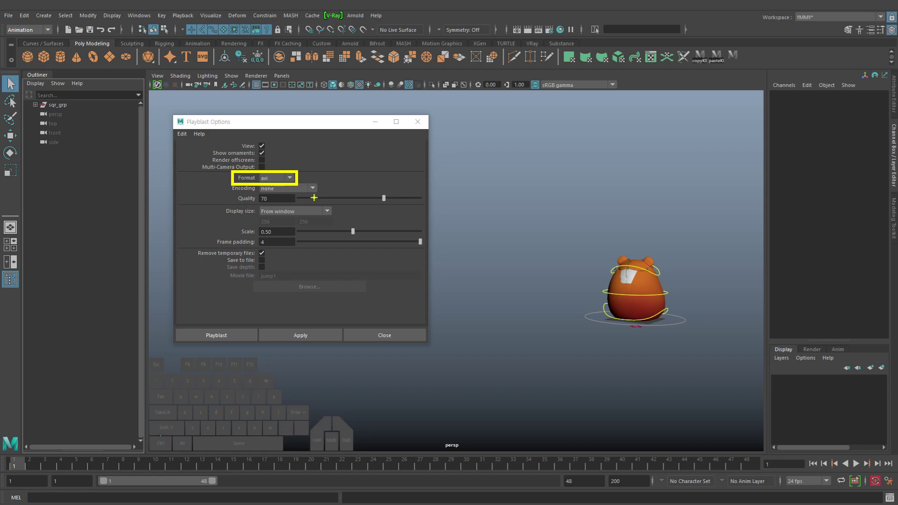
{"action": "key", "text": "Escape"}
{"action": "left_click_drag", "start_coordinate": [310, 124], "coordinate": [414, 120]}
{"action": "left_click", "coordinate": [380, 172]}
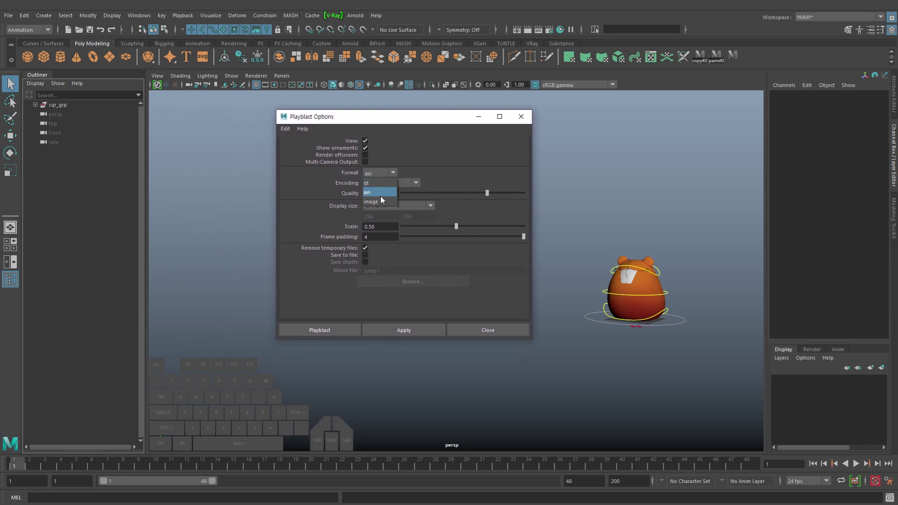
{"action": "left_click", "coordinate": [379, 201]}
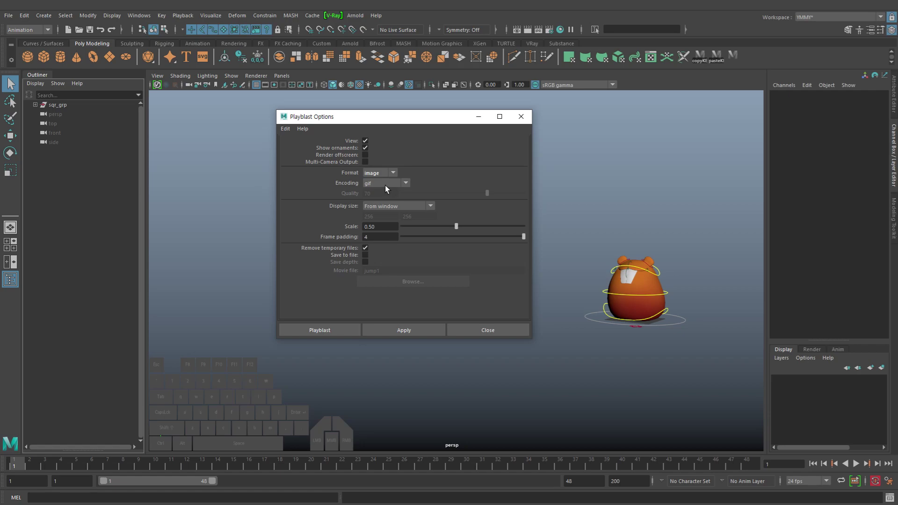
{"action": "left_click", "coordinate": [381, 183]}
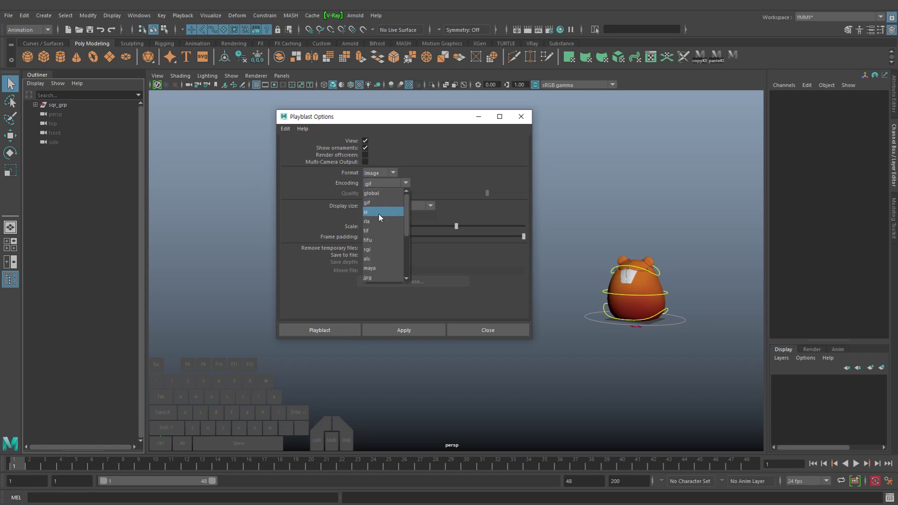
{"action": "scroll", "coordinate": [380, 262], "scroll_direction": "down", "scroll_amount": 3}
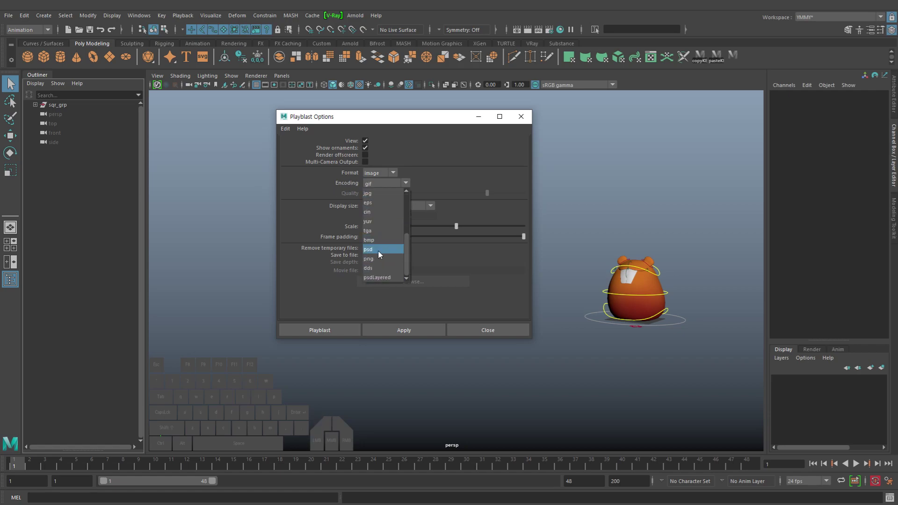
{"action": "scroll", "coordinate": [379, 257], "scroll_direction": "up", "scroll_amount": 1}
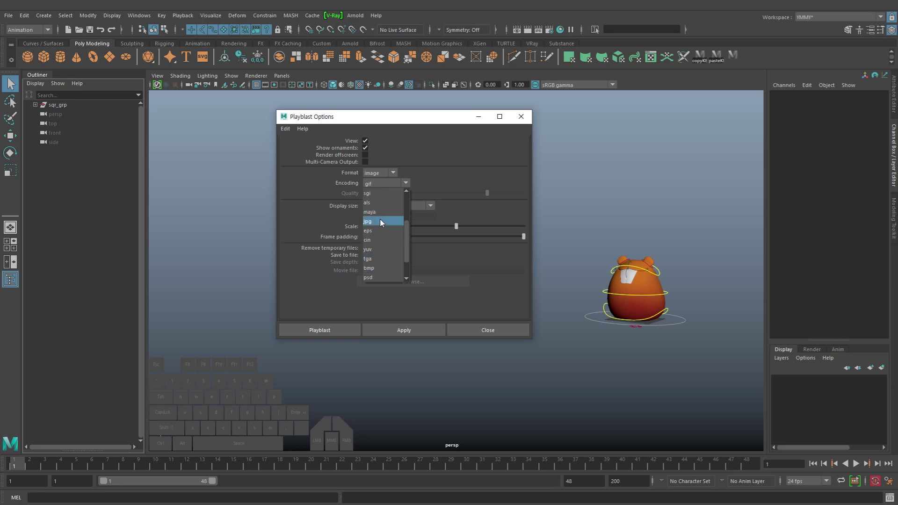
{"action": "left_click", "coordinate": [380, 212]}
{"action": "left_click_drag", "start_coordinate": [439, 162], "coordinate": [447, 219]}
{"action": "mouse_move", "coordinate": [477, 167]}
{"action": "left_mouse_down"}
{"action": "mouse_move", "coordinate": [465, 219]}
{"action": "mouse_move", "coordinate": [477, 192]}
{"action": "mouse_move", "coordinate": [487, 218]}
{"action": "mouse_move", "coordinate": [495, 193]}
{"action": "left_mouse_up"}
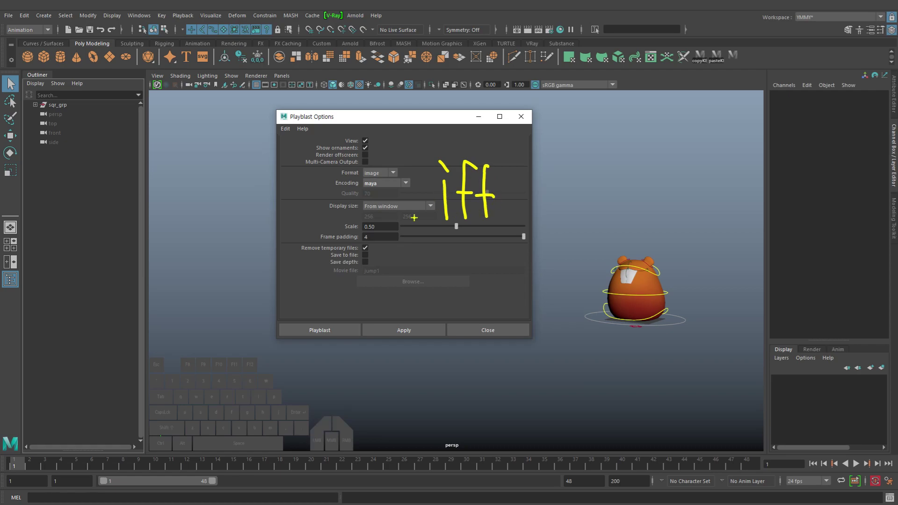
{"action": "key", "text": "Escape"}
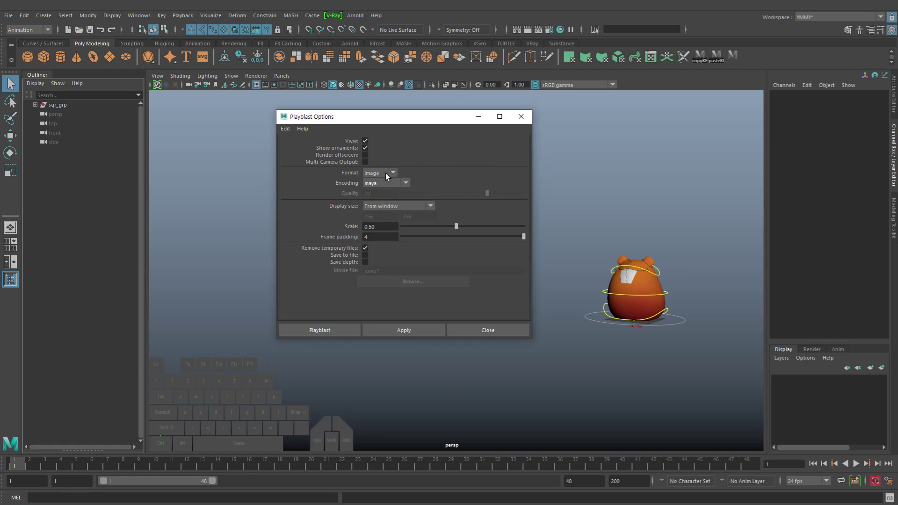
- Set the playblast format back to avi
{"action": "left_click", "coordinate": [387, 173]}
{"action": "left_click", "coordinate": [387, 193]}
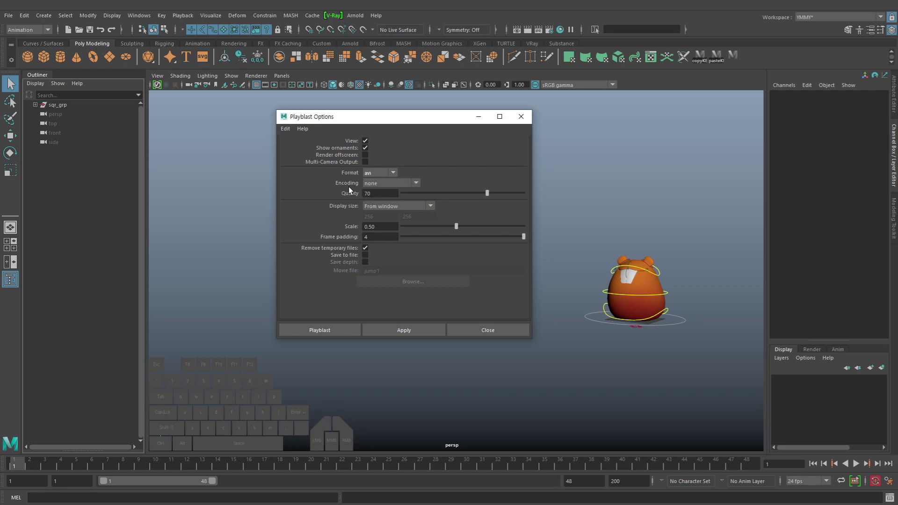
{"action": "left_click_drag", "start_coordinate": [330, 178], "coordinate": [422, 190]}
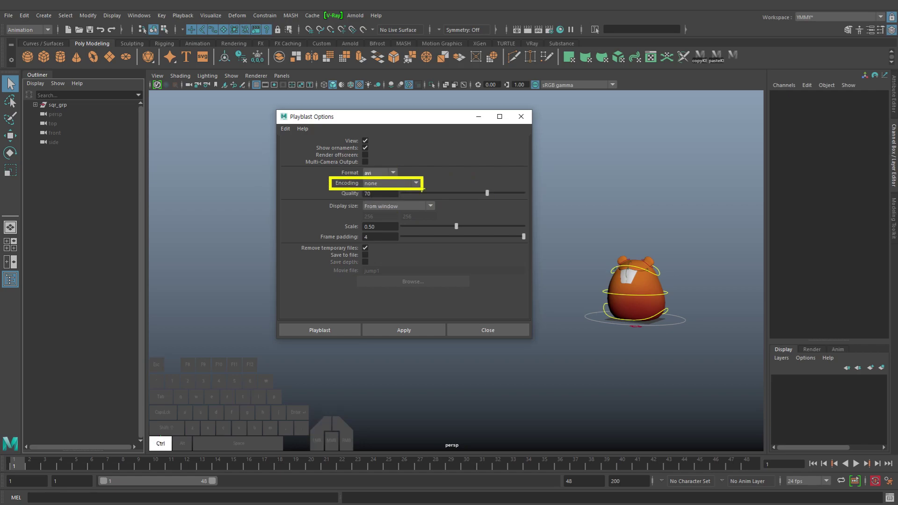
- Look through the encoding options offered for the avi format without changing the selection
{"action": "key", "text": "Escape"}
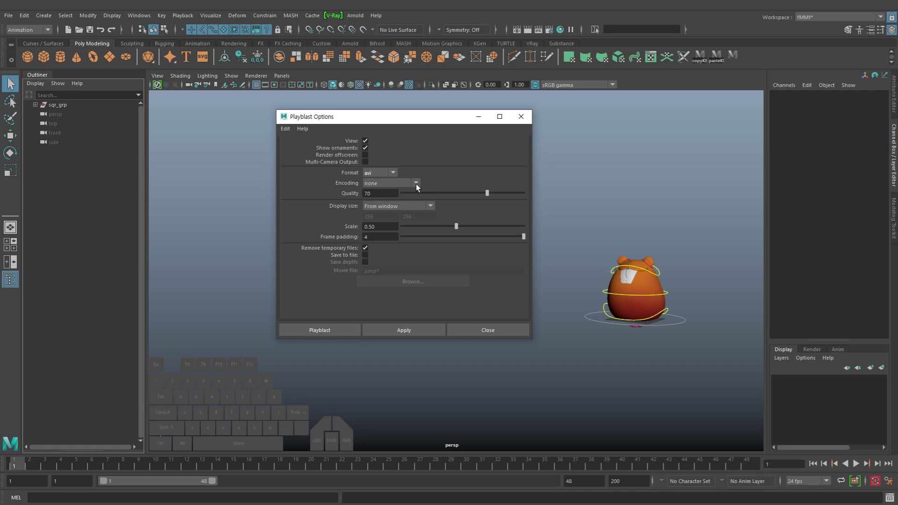
{"action": "left_click", "coordinate": [416, 183]}
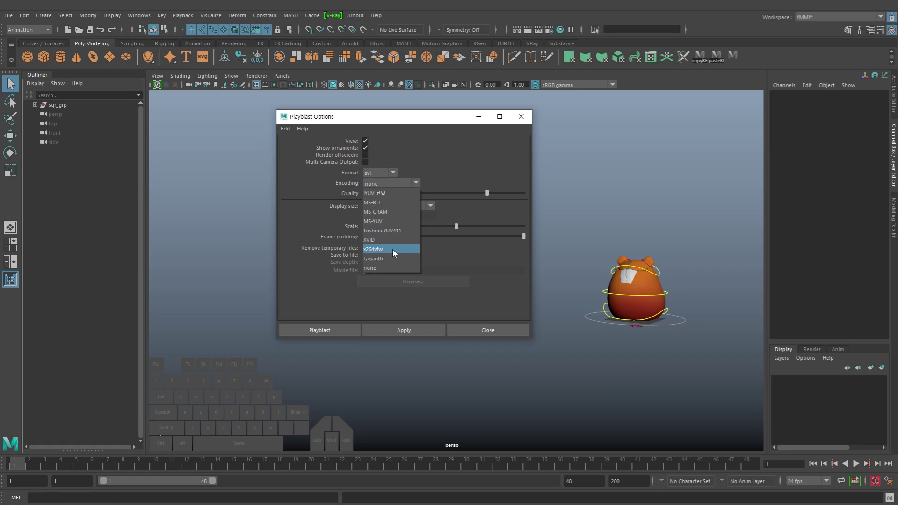
{"action": "left_click", "coordinate": [465, 164]}
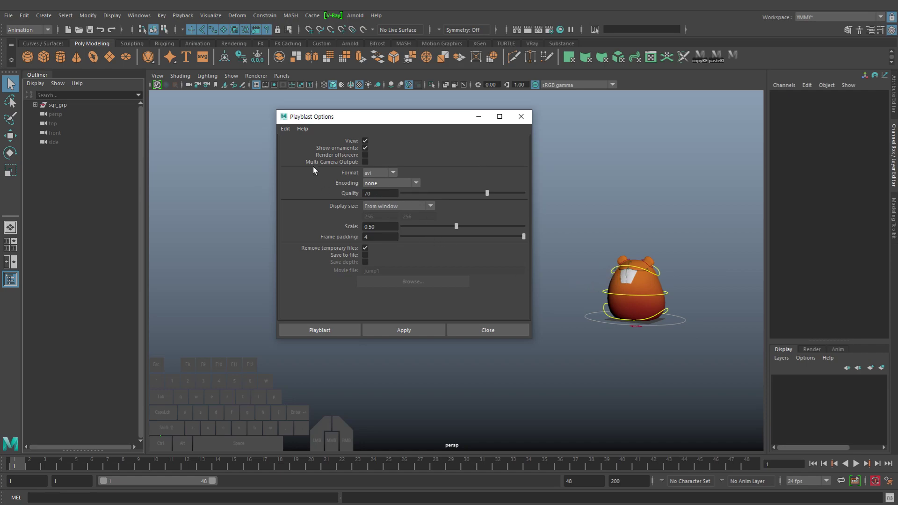
{"action": "left_click", "coordinate": [415, 183]}
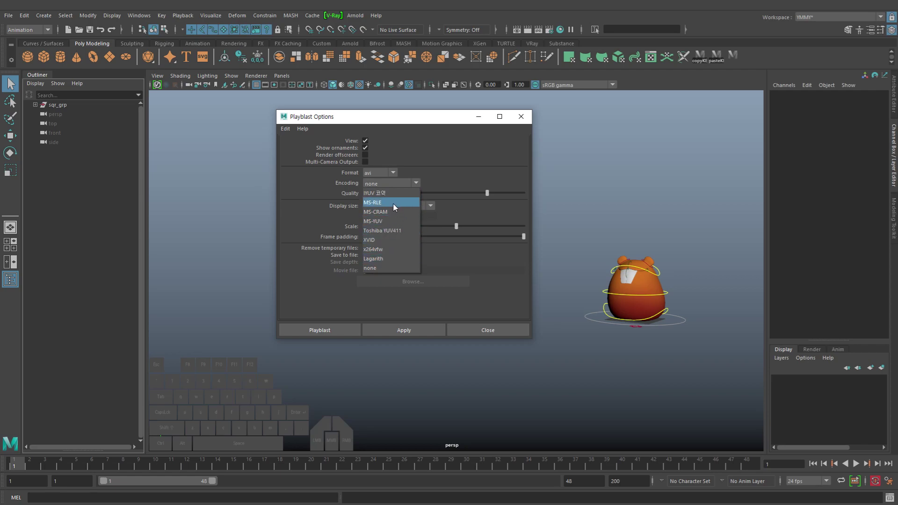
{"action": "left_click", "coordinate": [455, 174]}
- Set the playblast format to qt
{"action": "left_click", "coordinate": [392, 173]}
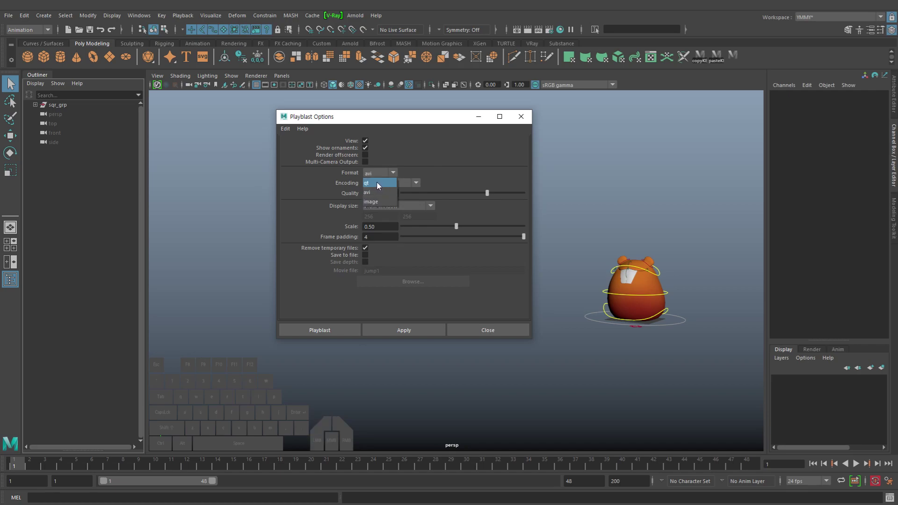
{"action": "left_click", "coordinate": [377, 183]}
- Switch to the browser to look at the QuickTime Alternative download result, and return to Maya
{"action": "key", "text": "alt"}
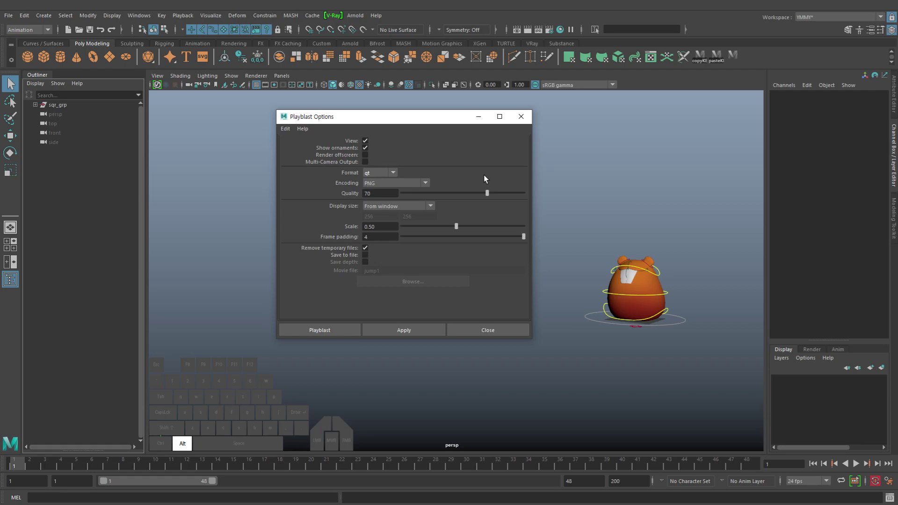
{"action": "key", "text": "alt+Tab"}
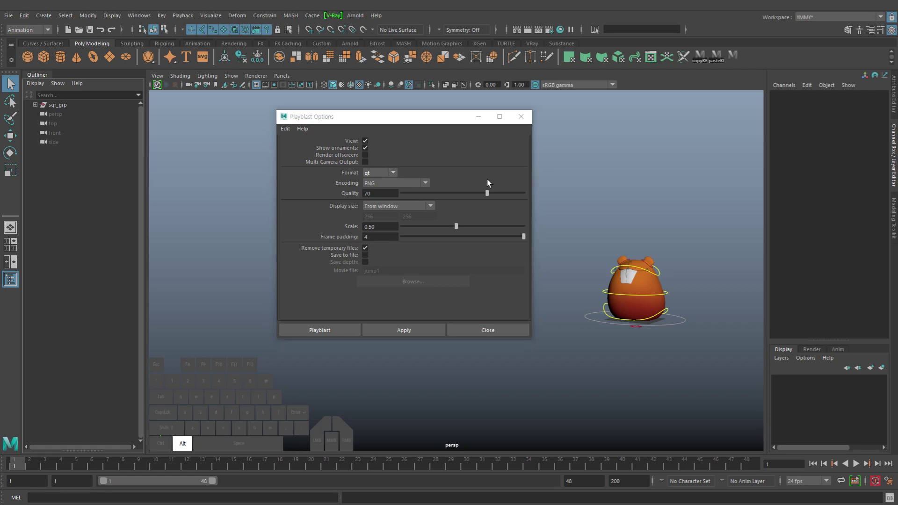
{"action": "key", "text": "alt+Tab"}
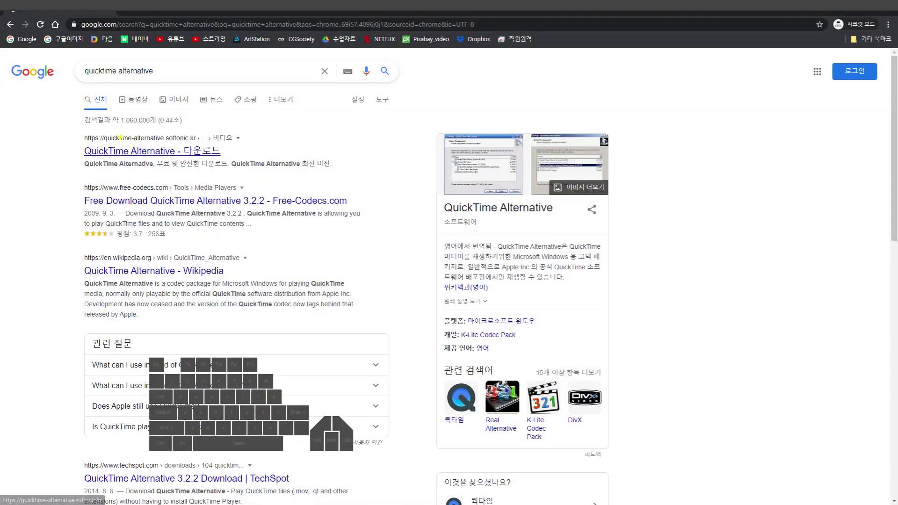
{"action": "left_click_drag", "start_coordinate": [76, 142], "coordinate": [228, 158], "text": "ctrl"}
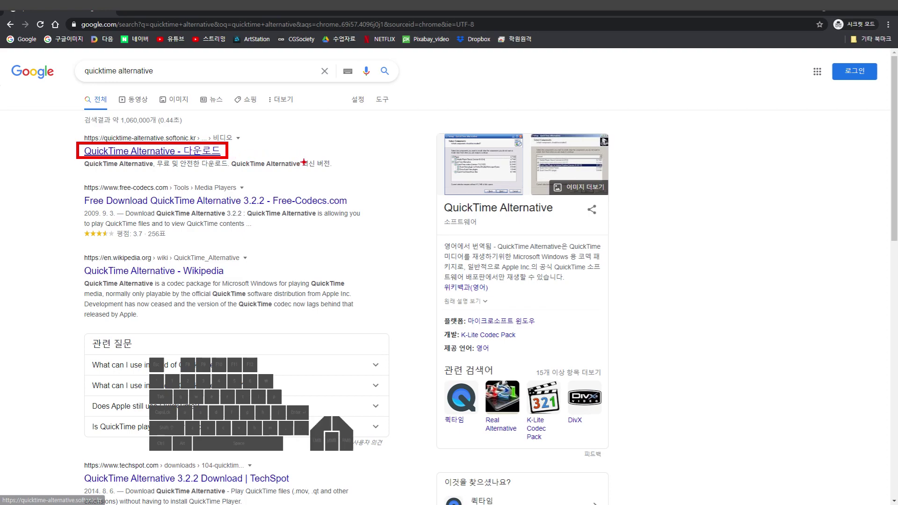
{"action": "key", "text": "alt+Tab"}
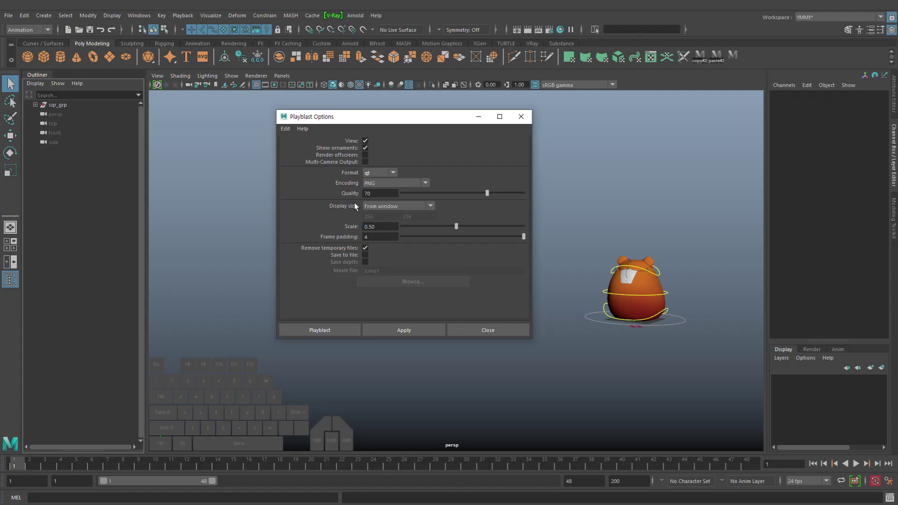
- Keep qt as the playblast format and set its encoding to H.264
{"action": "left_click", "coordinate": [376, 172]}
{"action": "left_click", "coordinate": [381, 184]}
{"action": "left_click", "coordinate": [394, 183]}
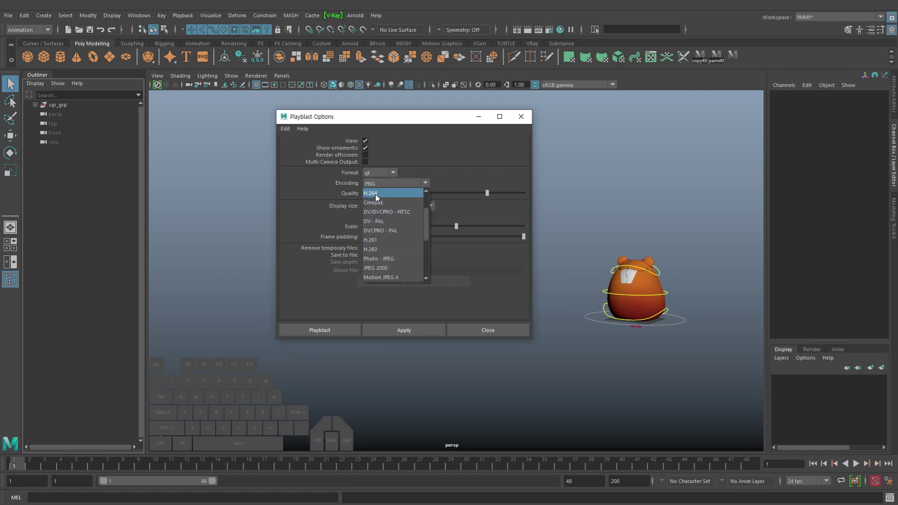
{"action": "left_click", "coordinate": [377, 193]}
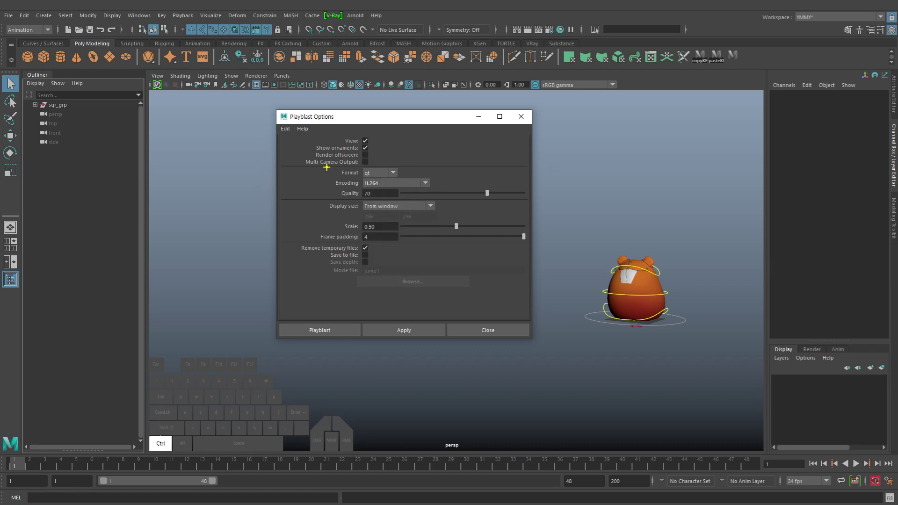
{"action": "left_click_drag", "start_coordinate": [327, 167], "coordinate": [440, 191], "text": "ctrl"}
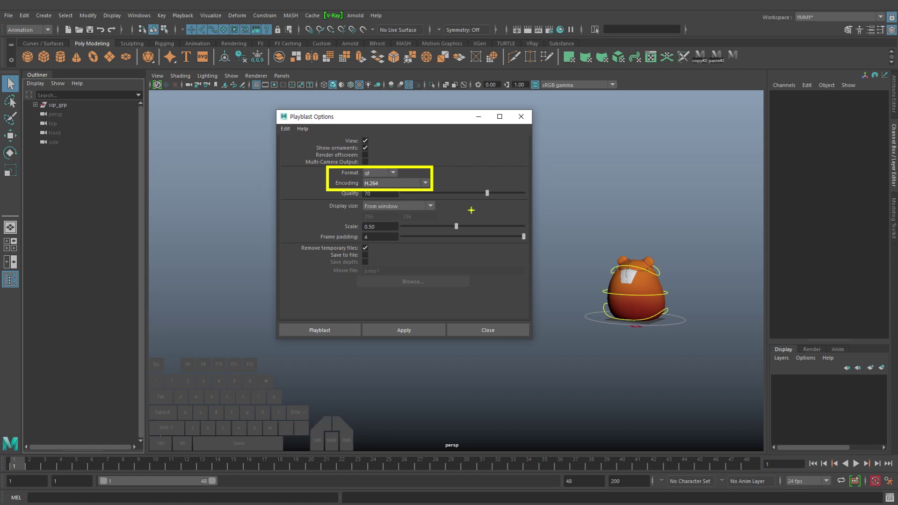
{"action": "key", "text": "Escape"}
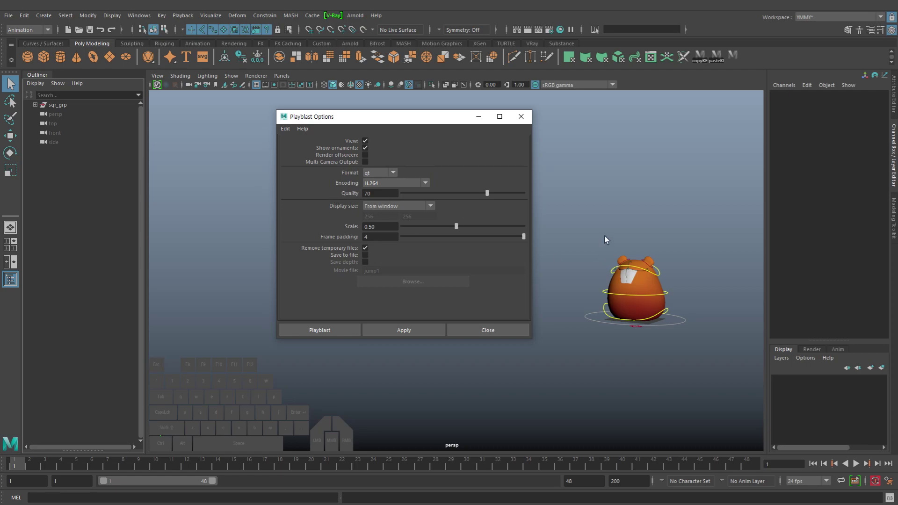
- Raise the playblast quality to its maximum, and set it back to 70
{"action": "left_click_drag", "start_coordinate": [581, 217], "coordinate": [640, 203]}
{"action": "key", "text": "Escape"}
{"action": "left_click_drag", "start_coordinate": [489, 192], "coordinate": [526, 192]}
{"action": "mouse_move", "coordinate": [332, 186]}
{"action": "left_mouse_down"}
{"action": "mouse_move", "coordinate": [407, 203]}
{"action": "mouse_move", "coordinate": [457, 195]}
{"action": "left_mouse_up"}
{"action": "key", "text": "Escape"}
{"action": "double_click", "coordinate": [388, 194]}
{"action": "type", "text": "70"}
{"action": "key", "text": "Tab"}
- Play the animation in a side-by-side view layout, rewind to frame 1, and restore the single perspective view
{"action": "left_click_drag", "start_coordinate": [400, 124], "coordinate": [412, 130]}
{"action": "mouse_move", "coordinate": [149, 89]}
{"action": "left_mouse_down", "text": "ctrl"}
{"action": "mouse_move", "coordinate": [663, 407]}
{"action": "mouse_move", "coordinate": [764, 450]}
{"action": "left_mouse_up", "text": "ctrl"}
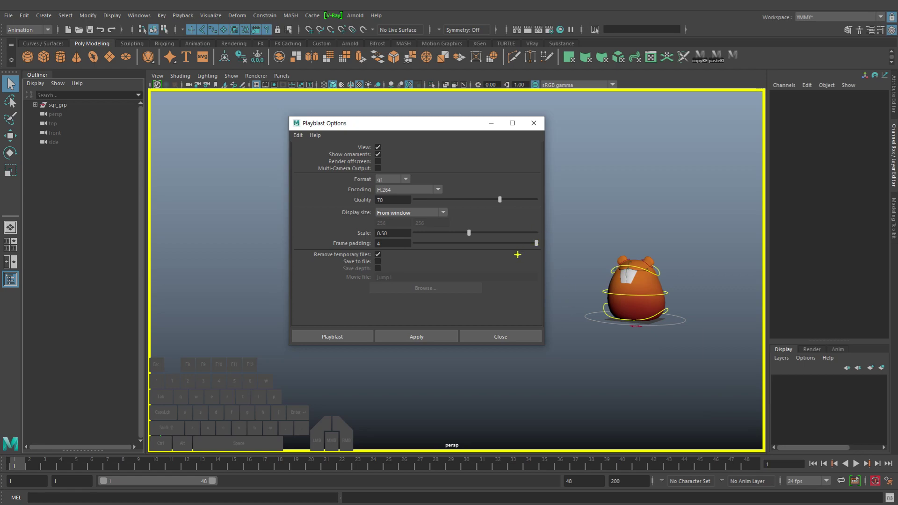
{"action": "key", "text": "Escape"}
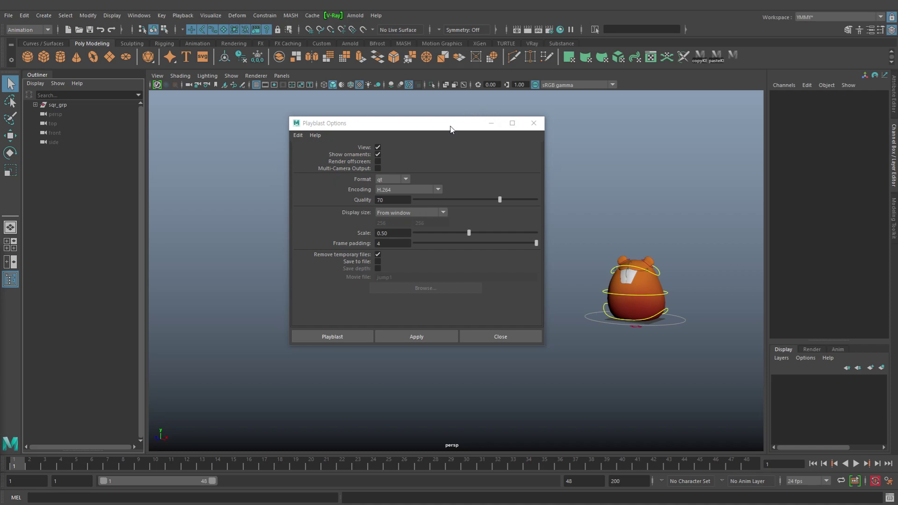
{"action": "left_click_drag", "start_coordinate": [451, 128], "coordinate": [260, 140]}
{"action": "key", "text": "space"}
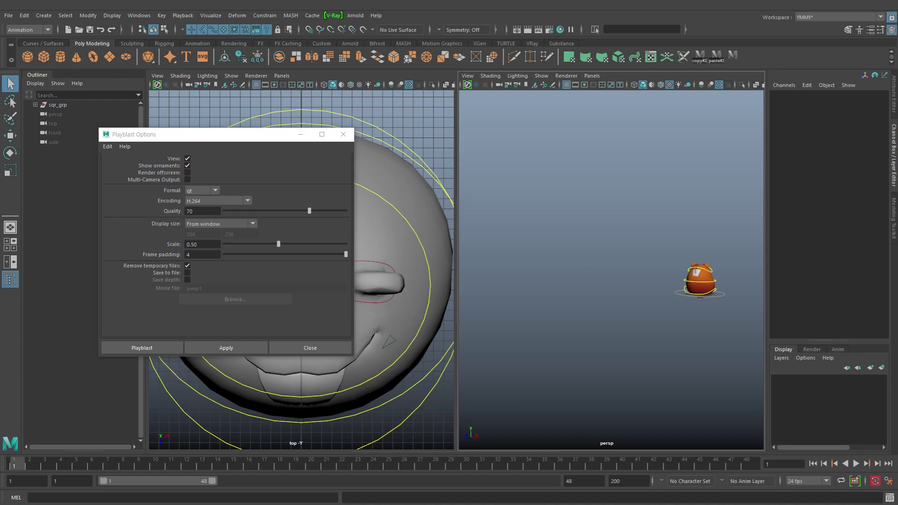
{"action": "key", "text": "alt+v"}
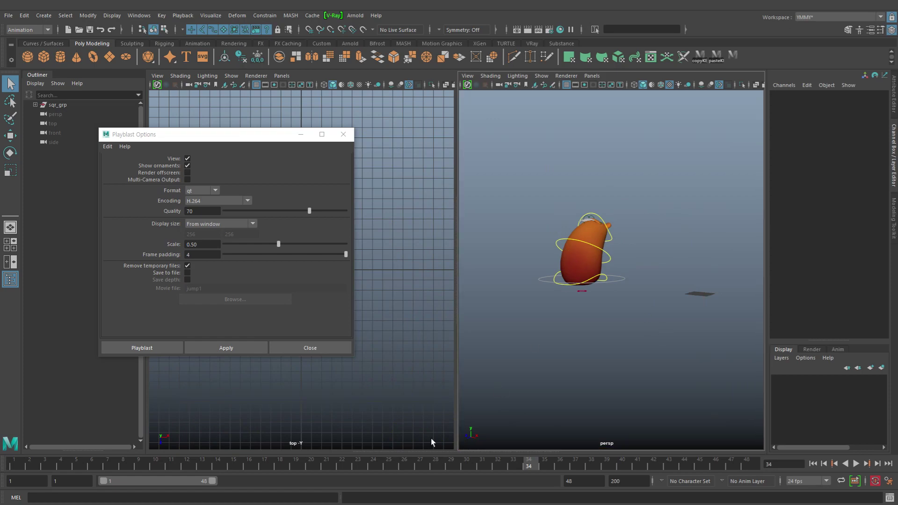
{"action": "left_click_drag", "start_coordinate": [535, 465], "coordinate": [14, 465]}
{"action": "key", "text": "space"}
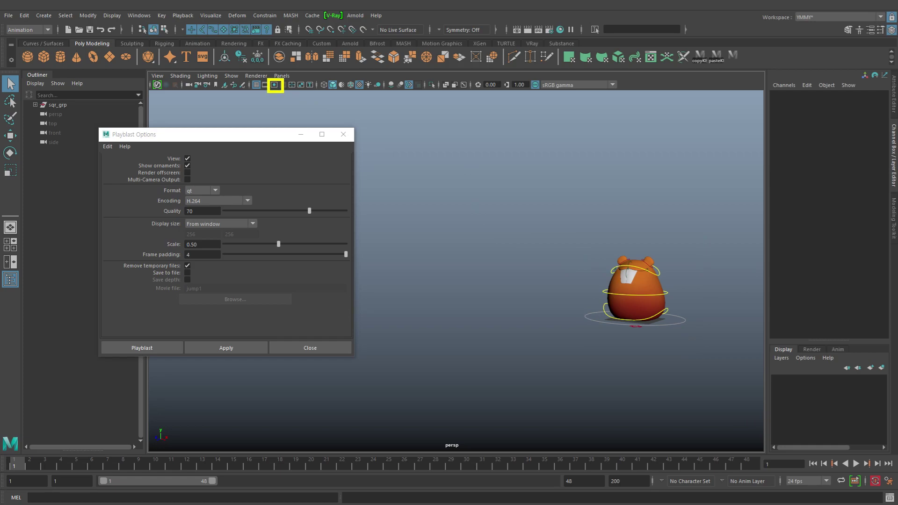
- Show the resolution gate in the perspective view and set the playblast display size to From Render Settings
{"action": "left_click", "coordinate": [276, 84]}
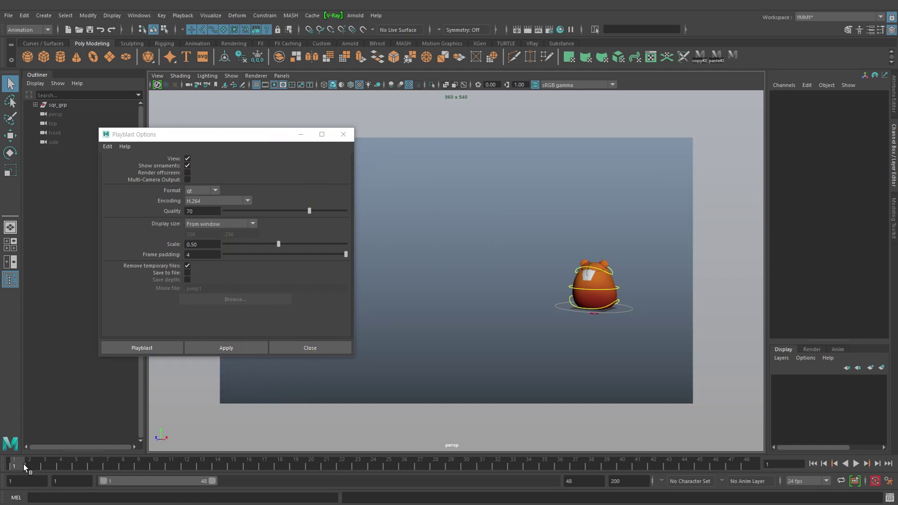
{"action": "mouse_move", "coordinate": [17, 467]}
{"action": "left_mouse_down"}
{"action": "mouse_move", "coordinate": [380, 476]}
{"action": "mouse_move", "coordinate": [747, 470]}
{"action": "mouse_move", "coordinate": [14, 471]}
{"action": "left_mouse_up"}
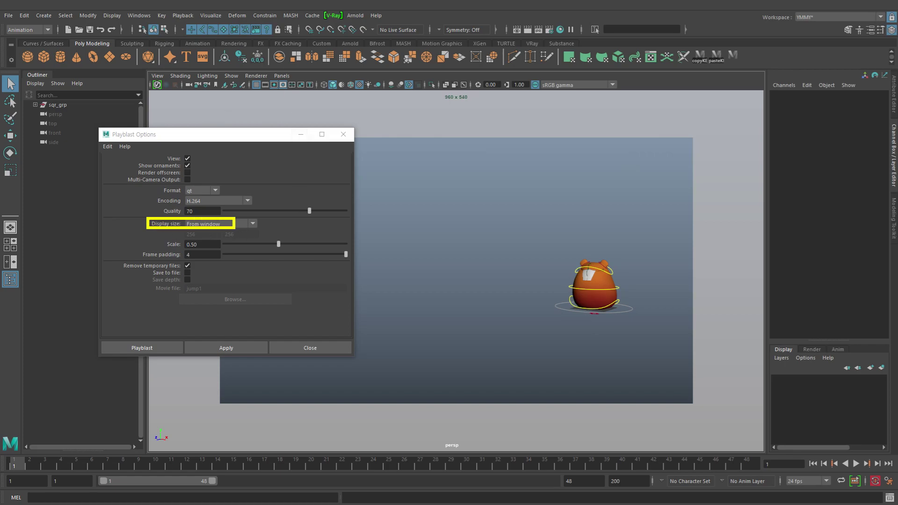
{"action": "left_click", "coordinate": [234, 224]}
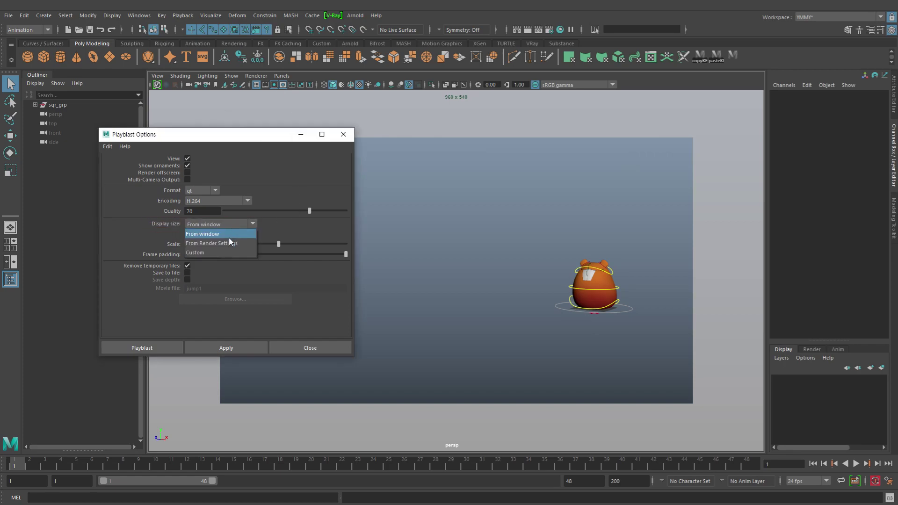
{"action": "left_click", "coordinate": [226, 244]}
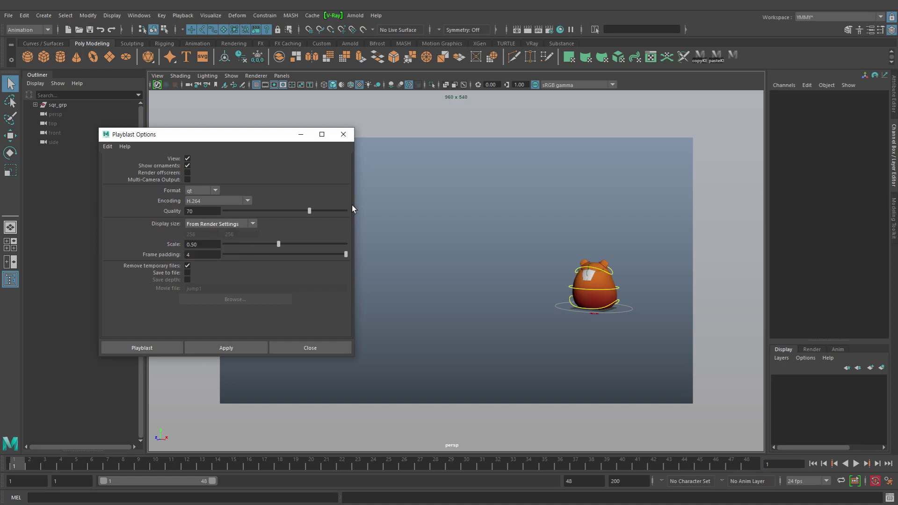
- Check the image size preset, width and height in the Render Settings, and close them
{"action": "left_click", "coordinate": [548, 30]}
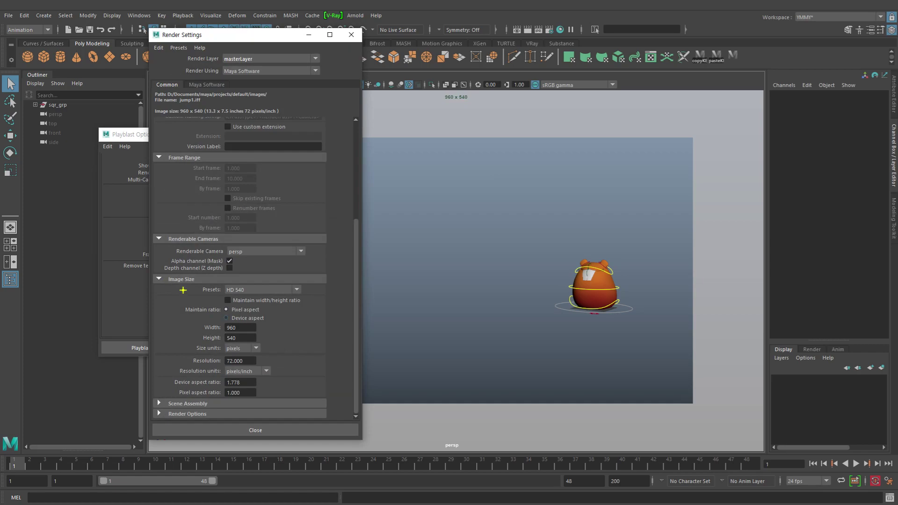
{"action": "left_click_drag", "start_coordinate": [177, 285], "coordinate": [307, 346]}
{"action": "key", "text": "Escape"}
{"action": "left_click", "coordinate": [350, 35]}
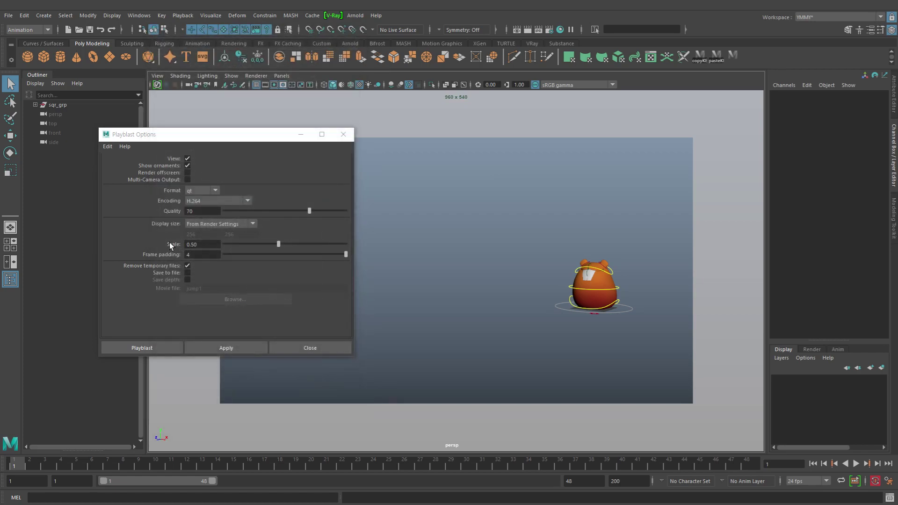
- Set the playblast scale to 1
{"action": "mouse_move", "coordinate": [163, 236]}
{"action": "left_mouse_down"}
{"action": "mouse_move", "coordinate": [241, 253]}
{"action": "mouse_move", "coordinate": [228, 251]}
{"action": "left_mouse_up"}
{"action": "key", "text": "Escape"}
{"action": "mouse_move", "coordinate": [694, 138]}
{"action": "left_mouse_down"}
{"action": "mouse_move", "coordinate": [215, 403]}
{"action": "mouse_move", "coordinate": [449, 401]}
{"action": "mouse_move", "coordinate": [446, 283]}
{"action": "mouse_move", "coordinate": [455, 261]}
{"action": "mouse_move", "coordinate": [454, 271]}
{"action": "left_mouse_up"}
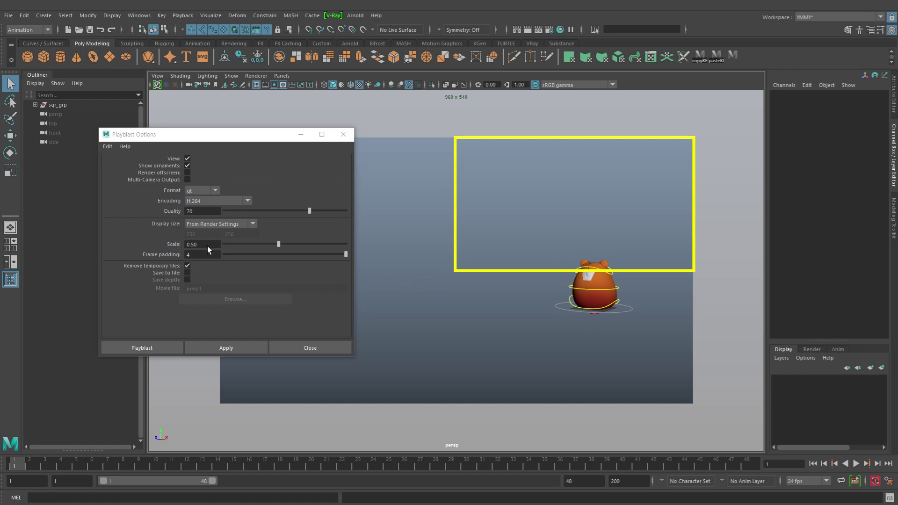
{"action": "left_click", "coordinate": [205, 246]}
{"action": "type", "text": "1"}
{"action": "left_click", "coordinate": [205, 255]}
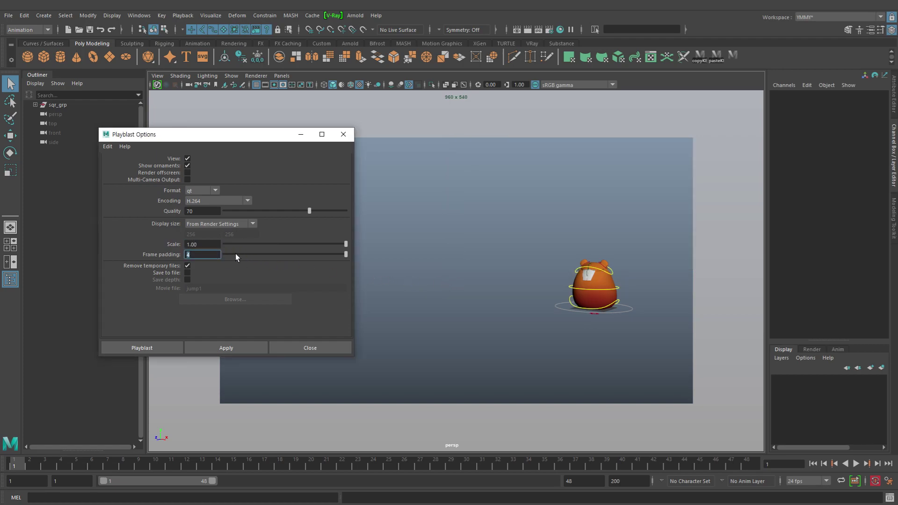
{"action": "mouse_move", "coordinate": [136, 249]}
{"action": "left_mouse_down"}
{"action": "mouse_move", "coordinate": [228, 263]}
{"action": "mouse_move", "coordinate": [276, 248]}
{"action": "mouse_move", "coordinate": [328, 252]}
{"action": "mouse_move", "coordinate": [332, 265]}
{"action": "left_mouse_up"}
{"action": "left_click_drag", "start_coordinate": [325, 266], "coordinate": [335, 266]}
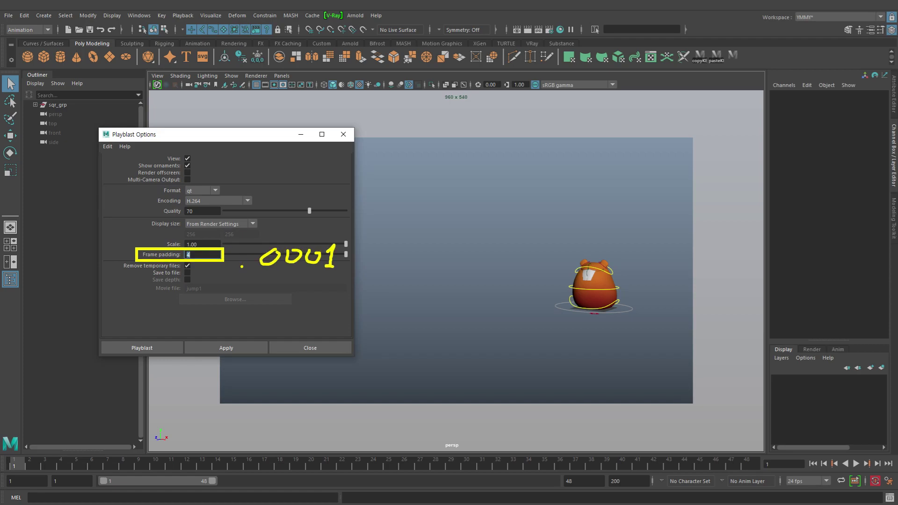
{"action": "key", "text": "Escape"}
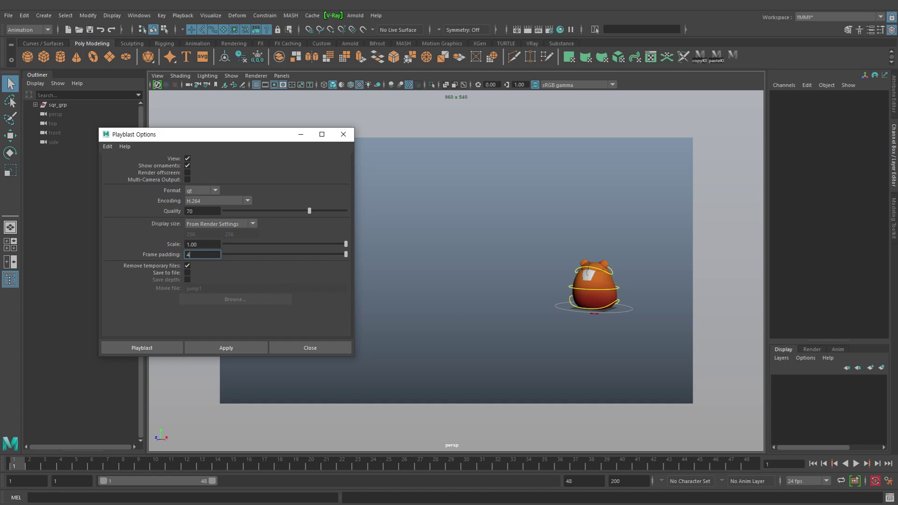
- Open the %temp% folder in File Explorer to view where temporary files are stored
{"action": "left_click", "coordinate": [513, 190]}
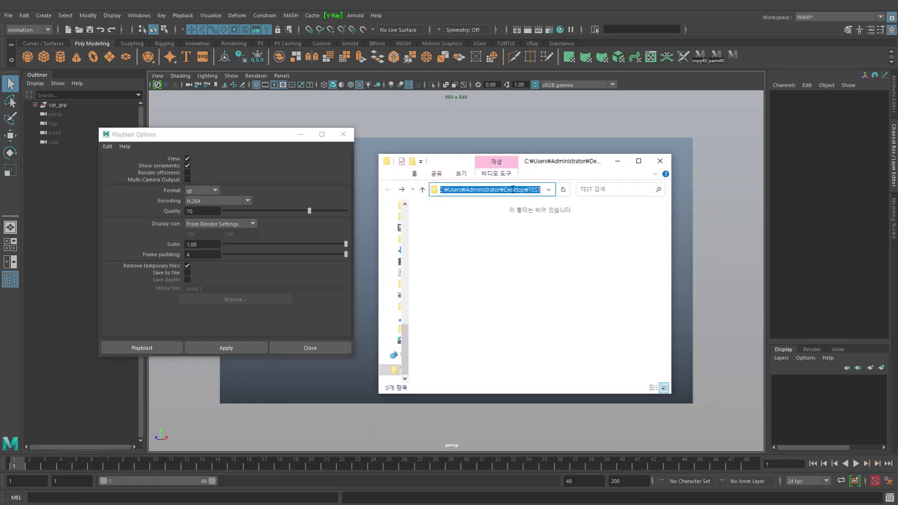
{"action": "type", "text": "%temp%"}
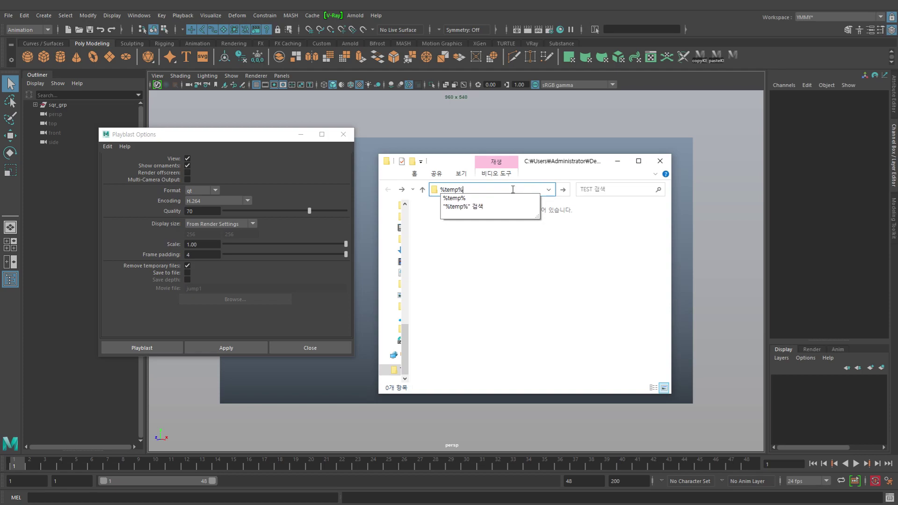
{"action": "key", "text": "Return"}
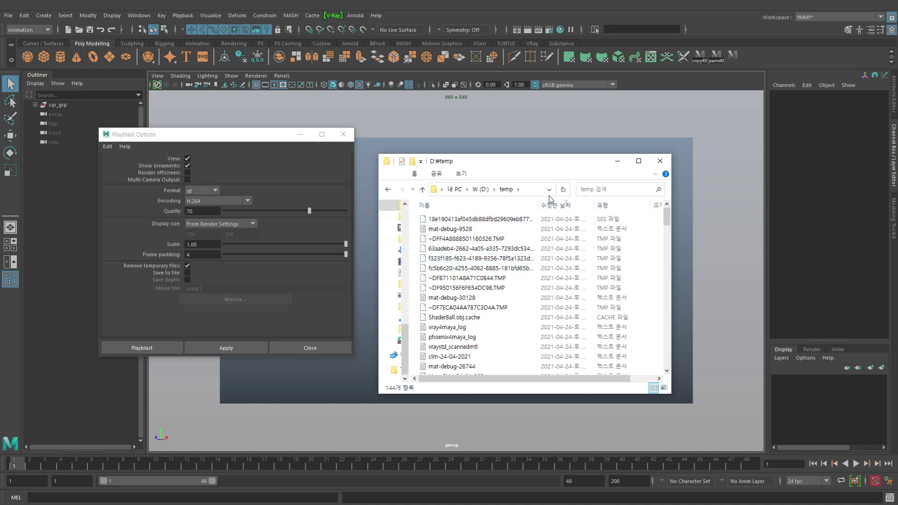
{"action": "left_click_drag", "start_coordinate": [539, 165], "coordinate": [547, 163]}
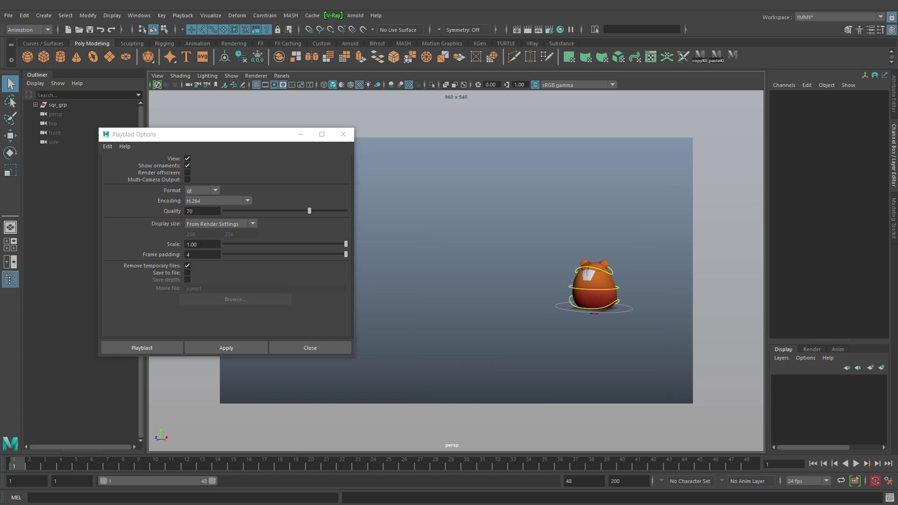
- Enable saving the playblast to a file and name the movie jump in the desktop TEST folder
{"action": "left_click", "coordinate": [187, 272]}
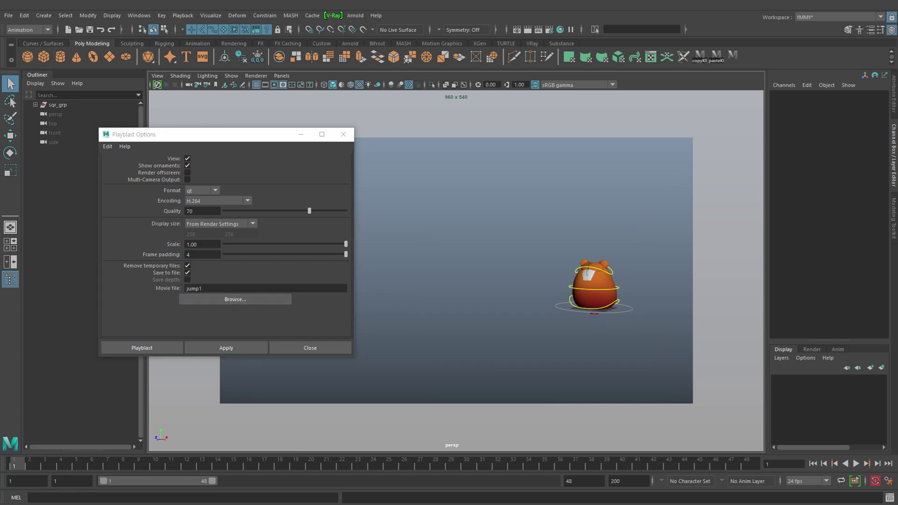
{"action": "left_click", "coordinate": [235, 299]}
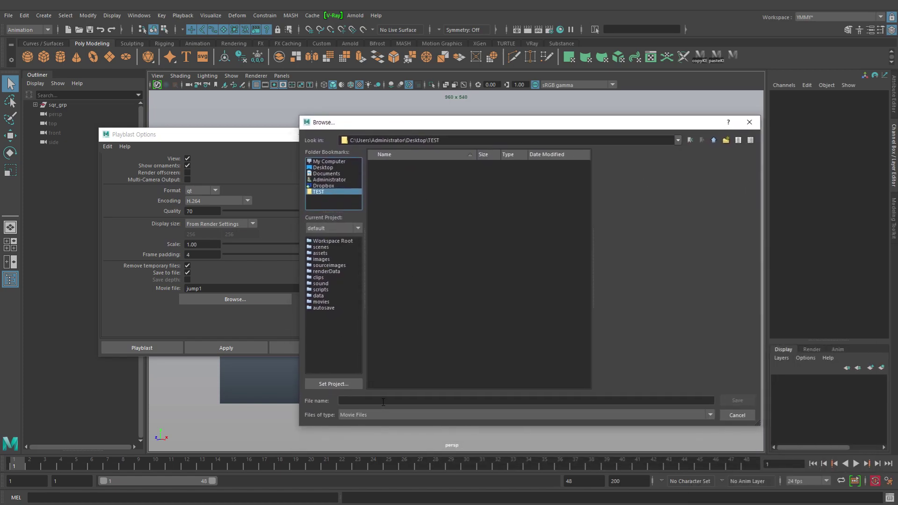
{"action": "left_click", "coordinate": [382, 401]}
{"action": "type", "text": "jump"}
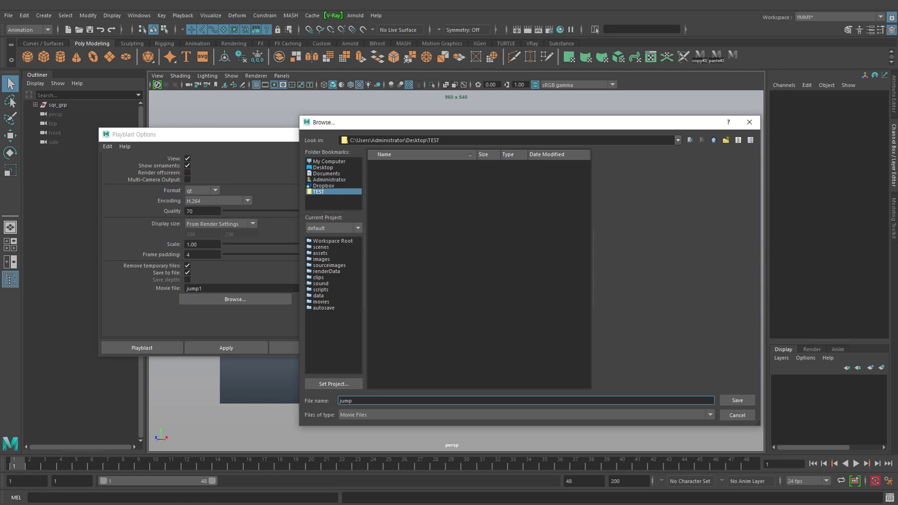
{"action": "left_click", "coordinate": [737, 400]}
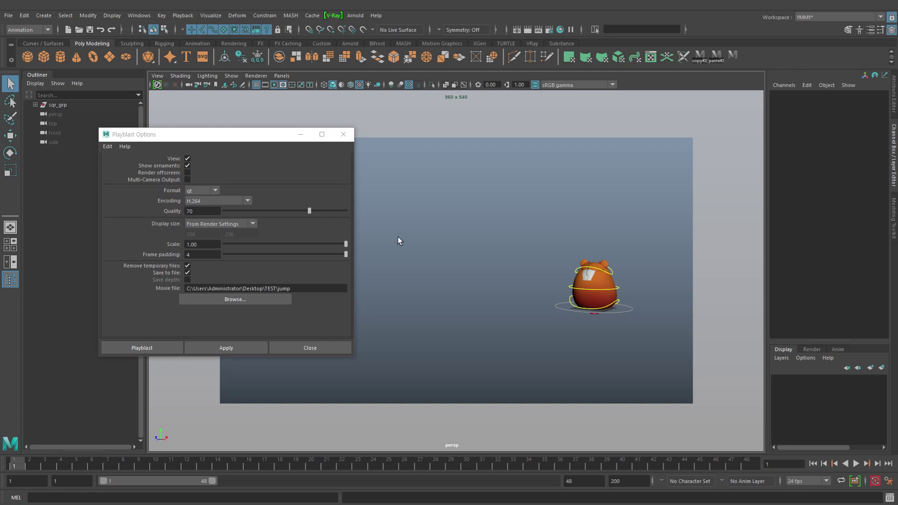
- Show the top and perspective views side by side, make the perspective view active, and maximize it again
{"action": "key", "text": "space"}
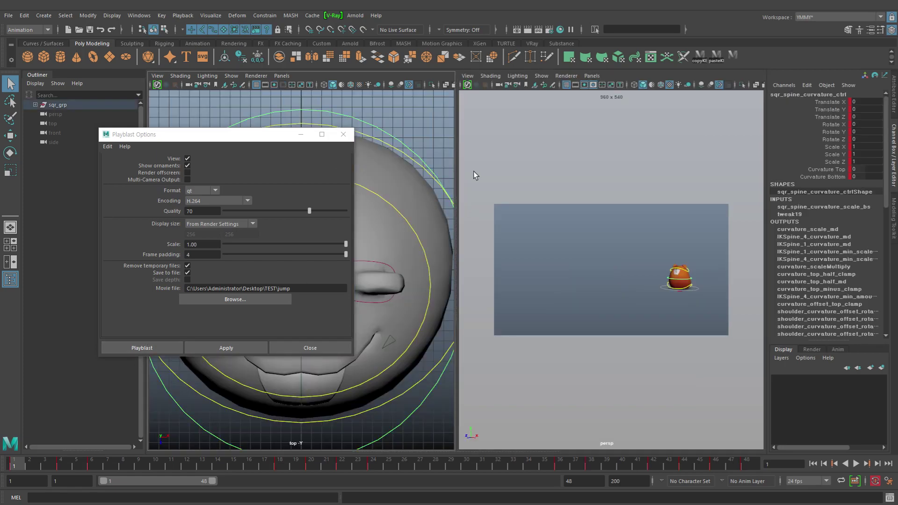
{"action": "left_click", "coordinate": [475, 136]}
{"action": "key", "text": "ctrl+2"}
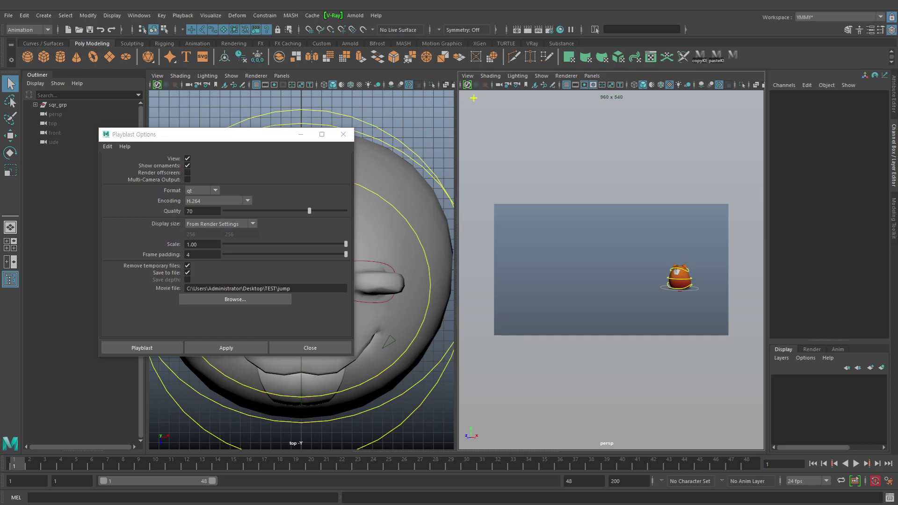
{"action": "mouse_move", "coordinate": [479, 98]}
{"action": "left_mouse_down"}
{"action": "mouse_move", "coordinate": [415, 89]}
{"action": "mouse_move", "coordinate": [479, 103]}
{"action": "mouse_move", "coordinate": [477, 90]}
{"action": "mouse_move", "coordinate": [438, 79]}
{"action": "mouse_move", "coordinate": [530, 143]}
{"action": "mouse_move", "coordinate": [723, 411]}
{"action": "mouse_move", "coordinate": [769, 454]}
{"action": "left_mouse_up"}
{"action": "key", "text": "e"}
{"action": "key", "text": "Escape"}
{"action": "left_click_drag", "start_coordinate": [402, 111], "coordinate": [432, 133]}
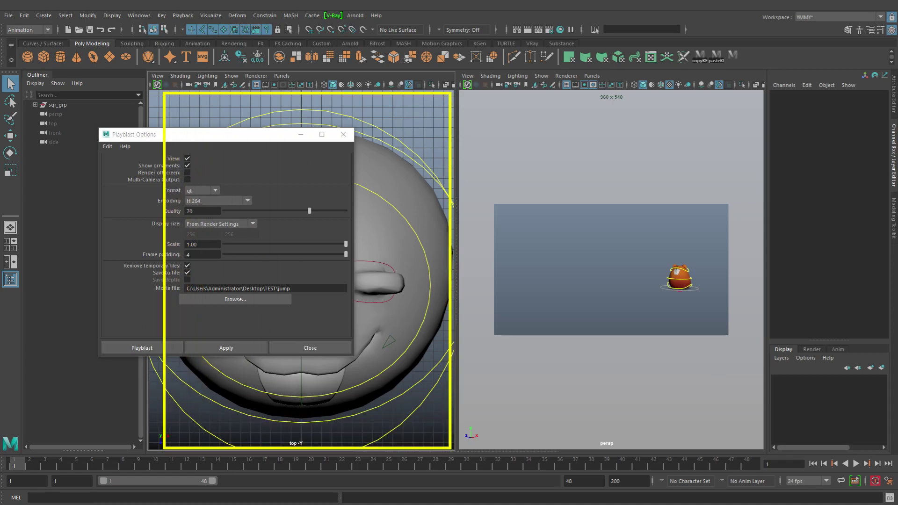
{"action": "mouse_move", "coordinate": [657, 331]}
{"action": "left_mouse_down"}
{"action": "mouse_move", "coordinate": [569, 268]}
{"action": "mouse_move", "coordinate": [584, 326]}
{"action": "mouse_move", "coordinate": [679, 286]}
{"action": "left_mouse_up"}
{"action": "key", "text": "Escape"}
{"action": "left_click_drag", "start_coordinate": [541, 159], "coordinate": [549, 178]}
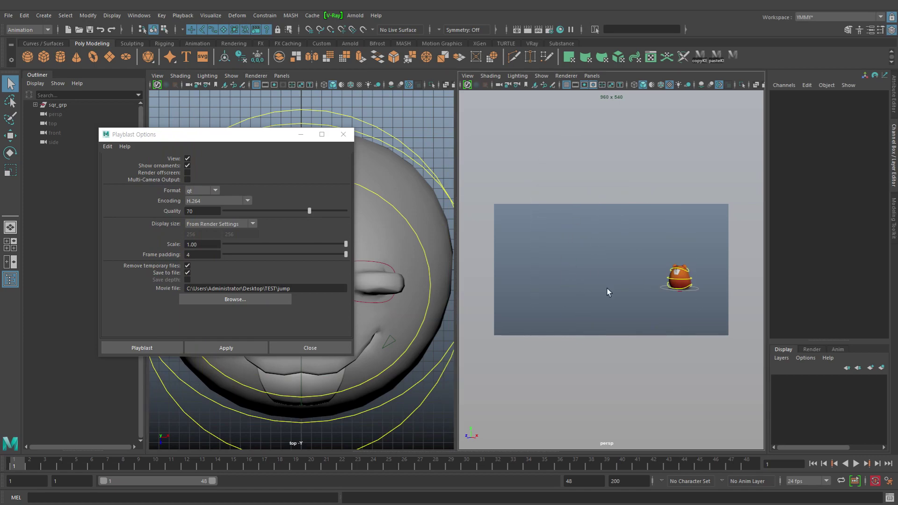
{"action": "left_click_drag", "start_coordinate": [530, 224], "coordinate": [592, 305]}
{"action": "left_click_drag", "start_coordinate": [518, 209], "coordinate": [562, 276]}
{"action": "left_click_drag", "start_coordinate": [529, 223], "coordinate": [561, 266]}
{"action": "key", "text": "space"}
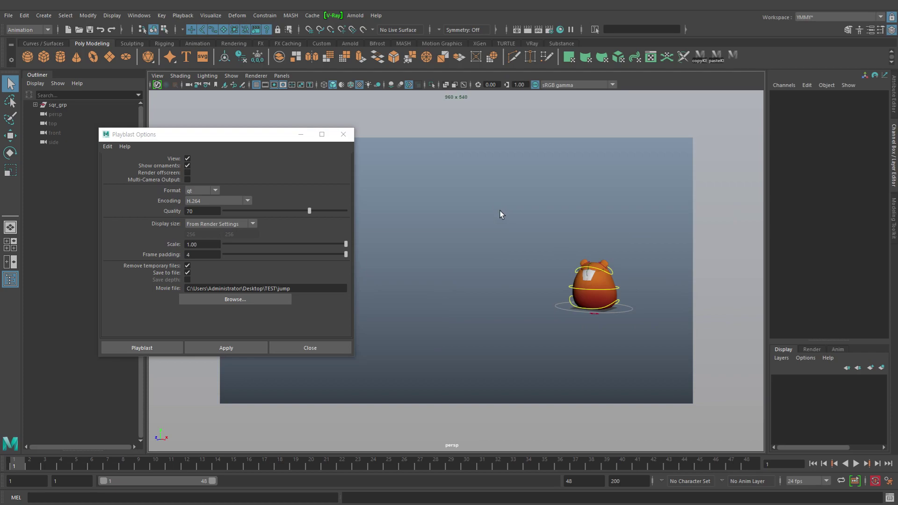
- Playblast the perspective view to jump.mov and reposition the media player to review the movie
{"action": "left_click_drag", "start_coordinate": [437, 177], "coordinate": [407, 166]}
{"action": "left_click", "coordinate": [152, 348]}
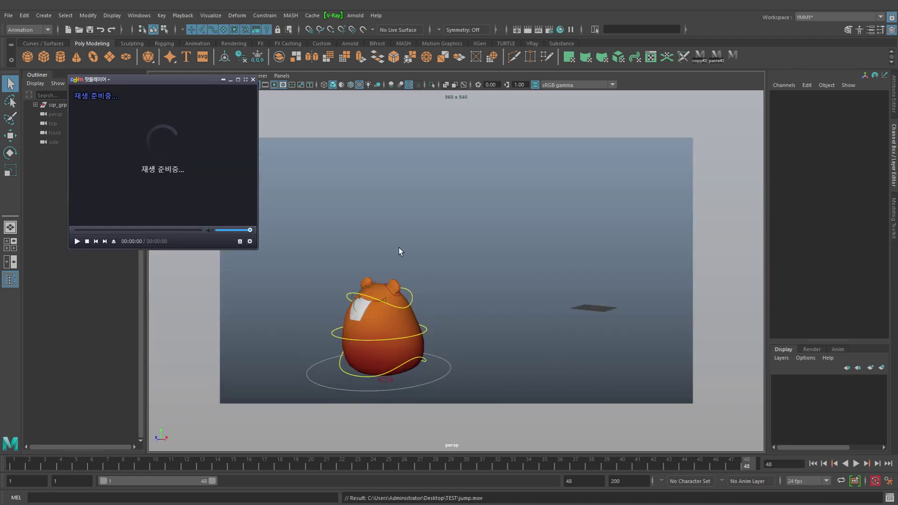
{"action": "left_click_drag", "start_coordinate": [331, 198], "coordinate": [391, 197]}
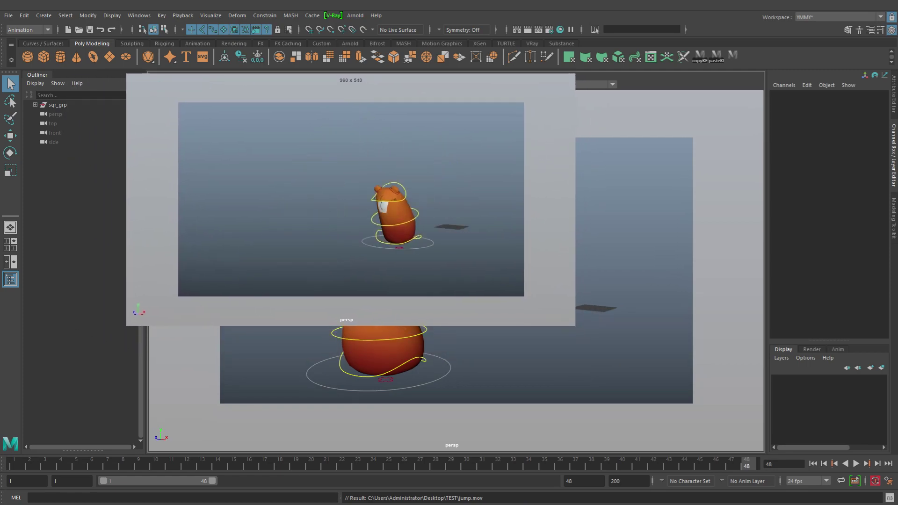
{"action": "left_click_drag", "start_coordinate": [408, 111], "coordinate": [380, 123]}
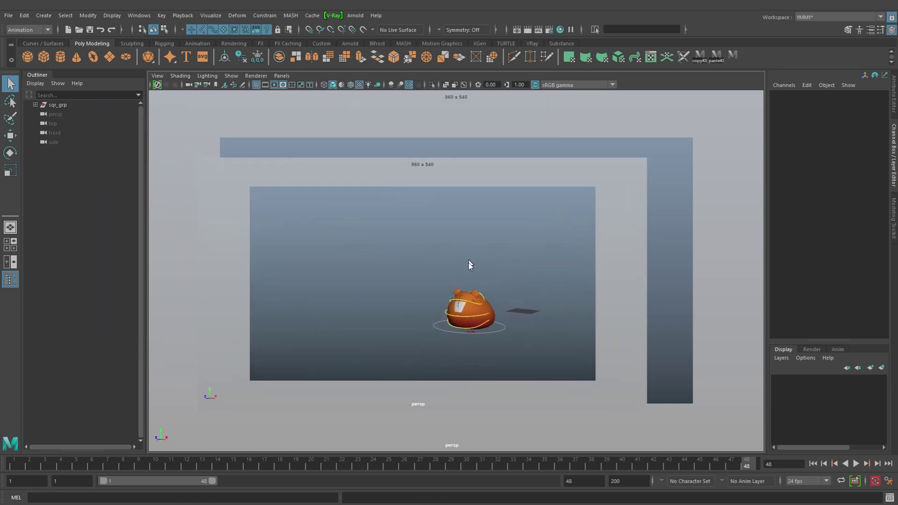
{"action": "left_click_drag", "start_coordinate": [451, 232], "coordinate": [317, 192]}
- Turn off the resolution gate in the perspective view and dismiss the playing movie
{"action": "left_click", "coordinate": [274, 85]}
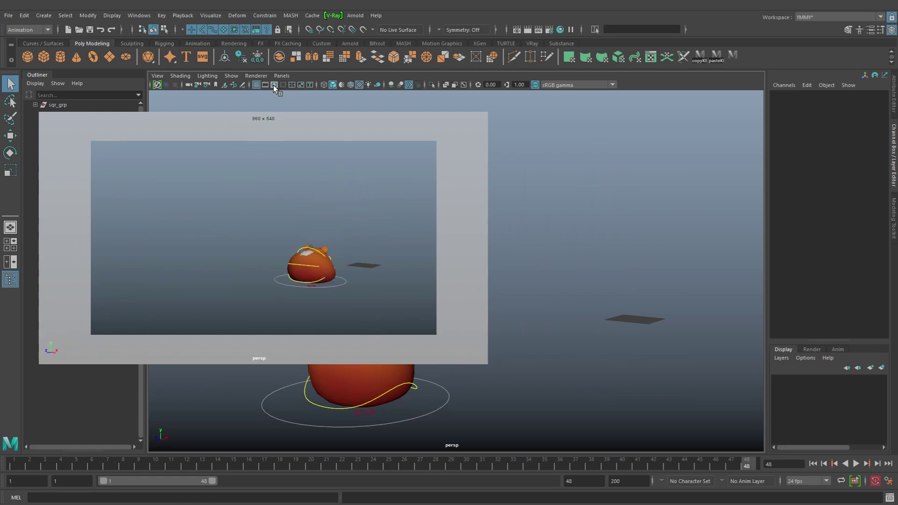
{"action": "left_click", "coordinate": [273, 85]}
{"action": "left_click", "coordinate": [273, 85]}
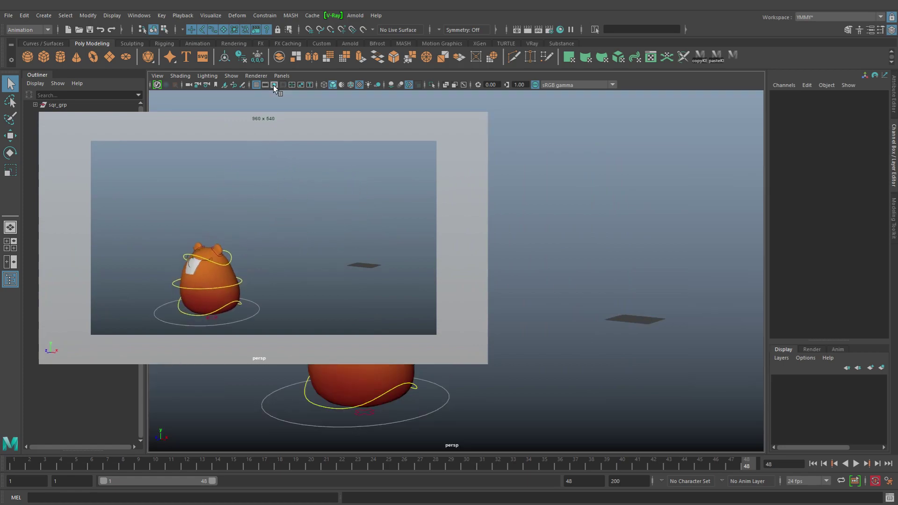
{"action": "left_click", "coordinate": [280, 180]}
{"action": "left_click", "coordinate": [582, 216]}
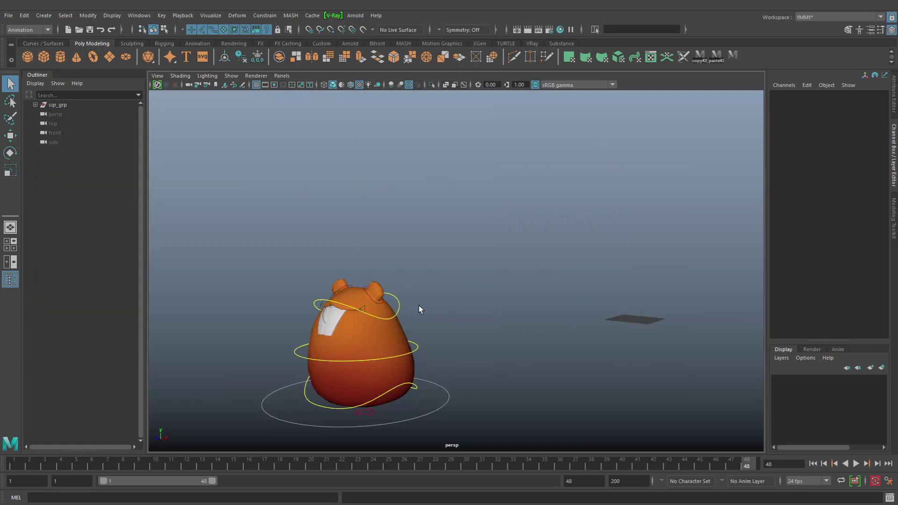
- Compare the full perspective view with the resolution gate framing by toggling the gate repeatedly, leaving it off
{"action": "left_click", "coordinate": [274, 85]}
{"action": "left_click", "coordinate": [274, 85]}
{"action": "left_click", "coordinate": [274, 85]}
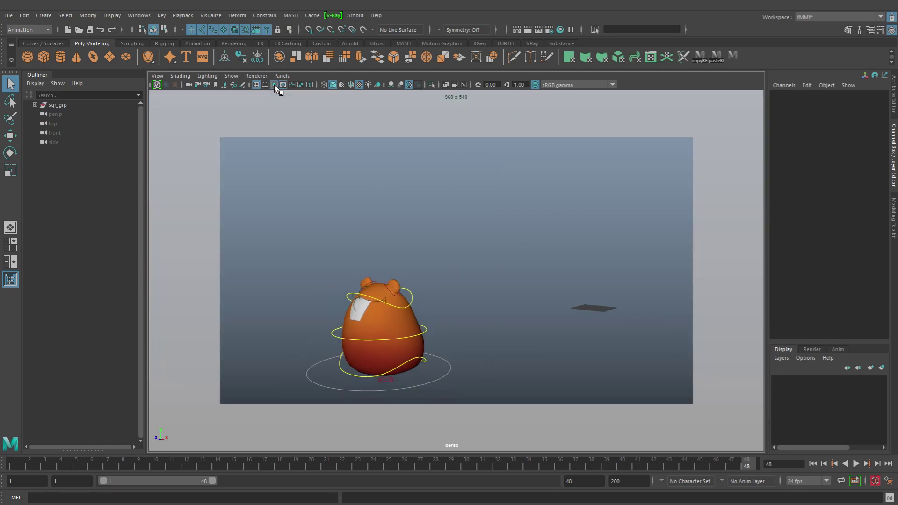
{"action": "left_click", "coordinate": [274, 85]}
{"action": "left_click", "coordinate": [274, 86]}
{"action": "left_click", "coordinate": [274, 85]}
{"action": "left_click", "coordinate": [274, 85]}
{"action": "mouse_move", "coordinate": [220, 137]}
{"action": "left_mouse_down"}
{"action": "mouse_move", "coordinate": [664, 372]}
{"action": "mouse_move", "coordinate": [701, 407]}
{"action": "left_mouse_up"}
{"action": "mouse_move", "coordinate": [754, 446]}
{"action": "left_mouse_down"}
{"action": "mouse_move", "coordinate": [375, 237]}
{"action": "mouse_move", "coordinate": [156, 95]}
{"action": "left_mouse_up"}
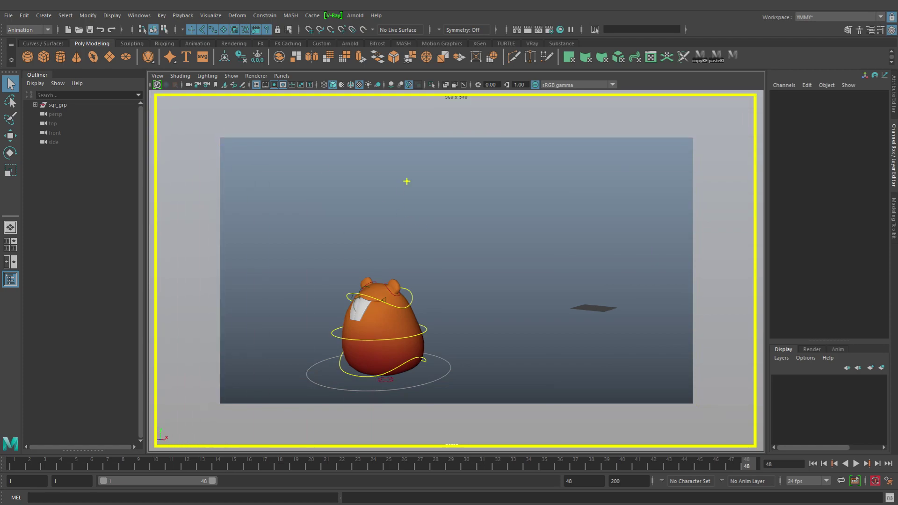
{"action": "left_click", "coordinate": [274, 85]}
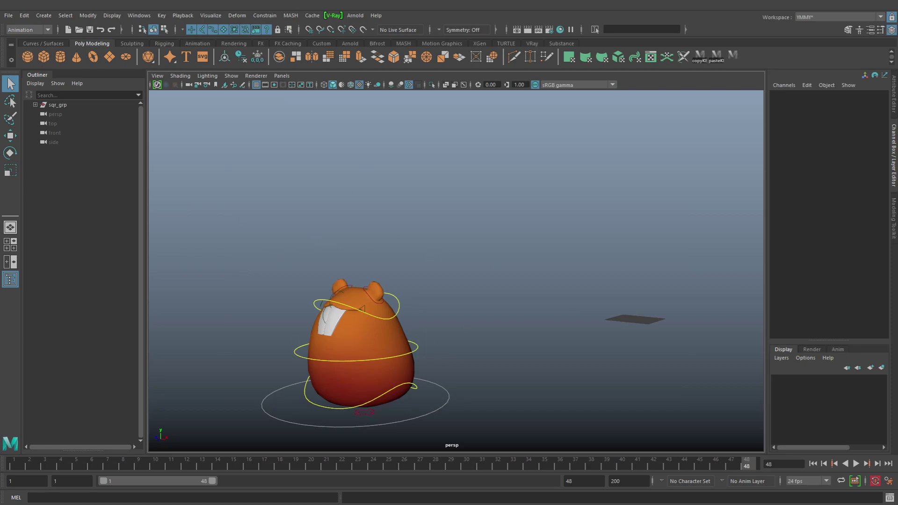
- Playblast the animation again without the resolution gate, overwriting the existing jump.mov
{"action": "left_click", "coordinate": [483, 118]}
{"action": "right_click", "coordinate": [524, 464]}
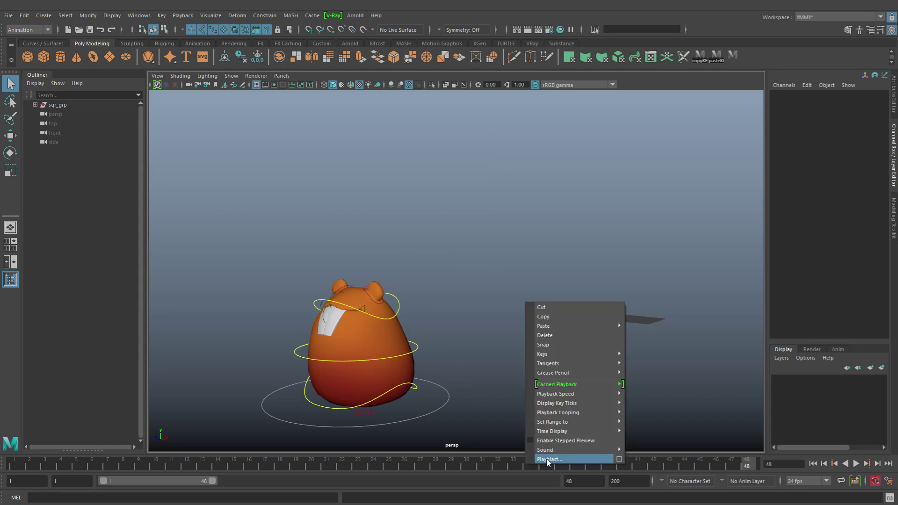
{"action": "left_click", "coordinate": [550, 461]}
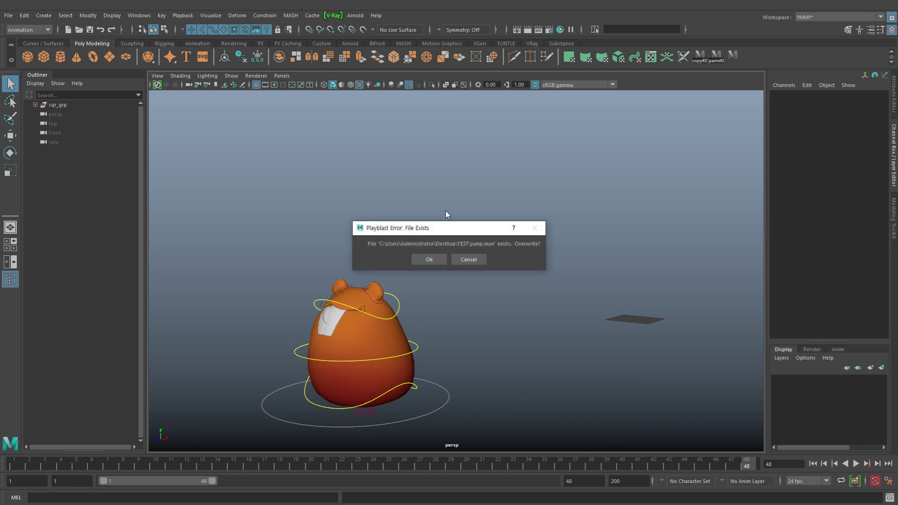
{"action": "left_click", "coordinate": [429, 260]}
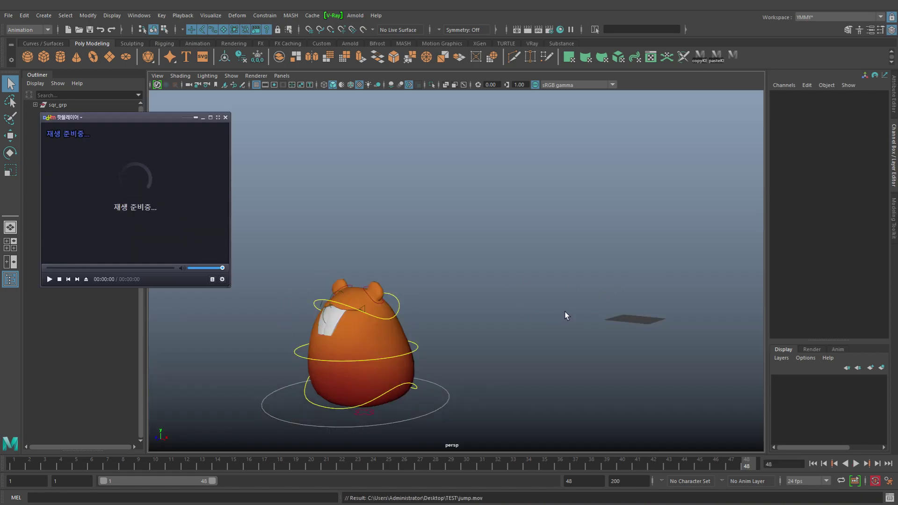
- Review the new playblast in the media player, pause it on the character, and close the player
{"action": "left_click_drag", "start_coordinate": [444, 282], "coordinate": [473, 293]}
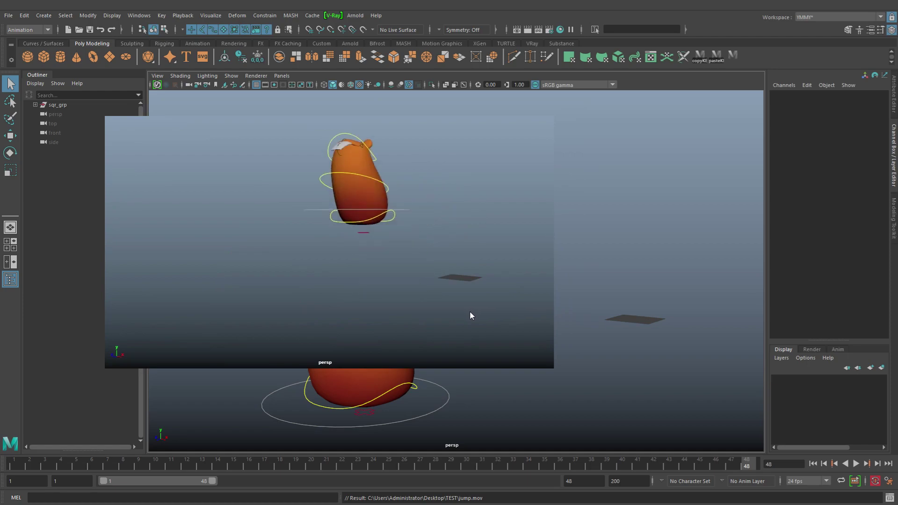
{"action": "mouse_move", "coordinate": [426, 309]}
{"action": "left_mouse_down"}
{"action": "mouse_move", "coordinate": [437, 309]}
{"action": "mouse_move", "coordinate": [420, 312]}
{"action": "left_mouse_up"}
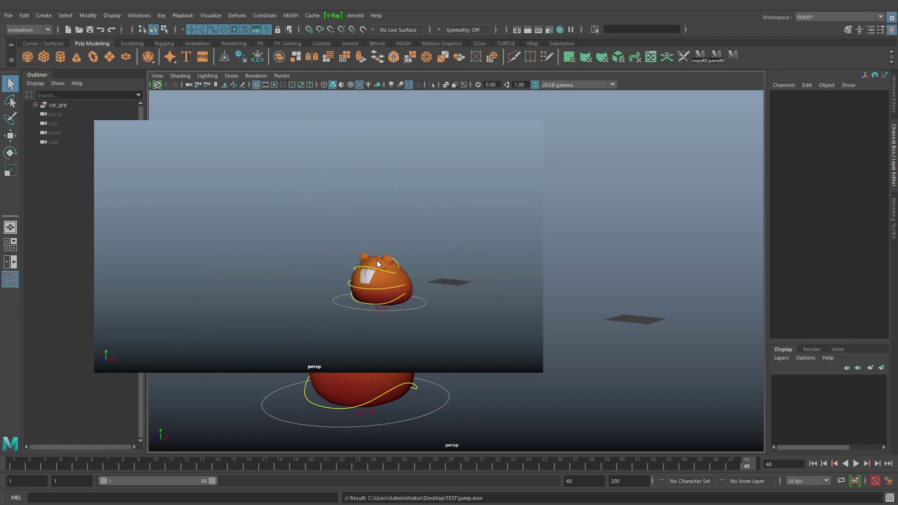
{"action": "key", "text": "space"}
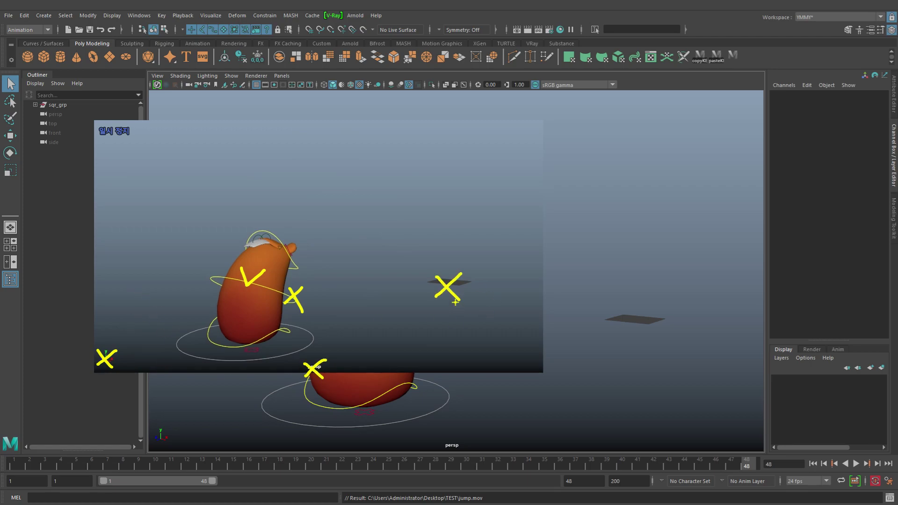
{"action": "left_click", "coordinate": [537, 125]}
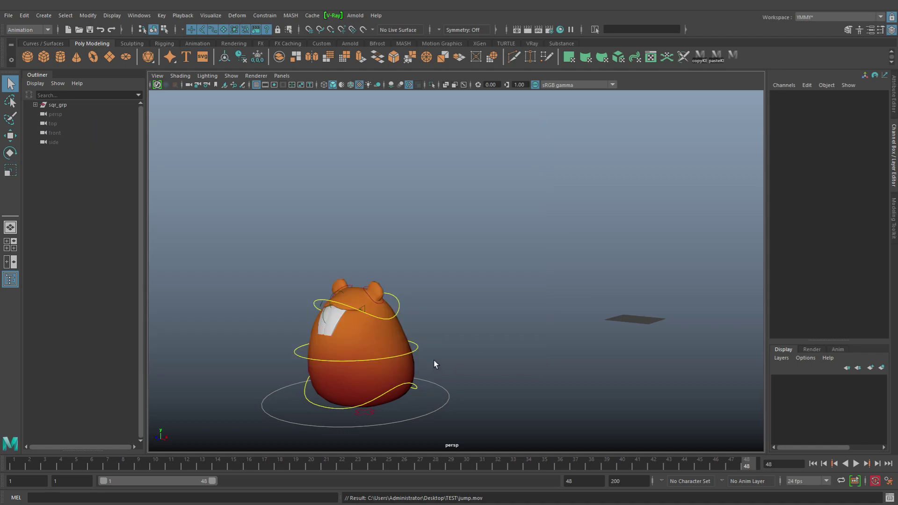
- Select the character's root control curve and clear the selection
{"action": "left_click", "coordinate": [420, 357]}
{"action": "left_click", "coordinate": [406, 421]}
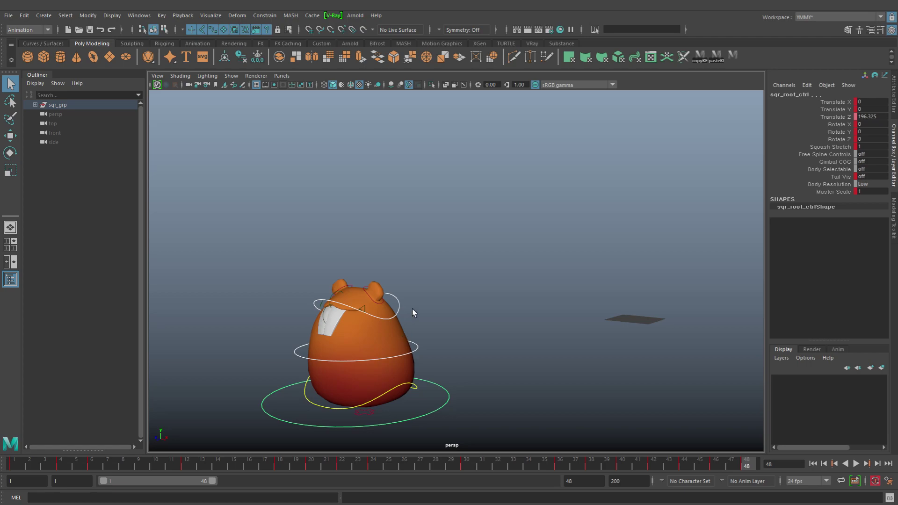
{"action": "left_click", "coordinate": [470, 314]}
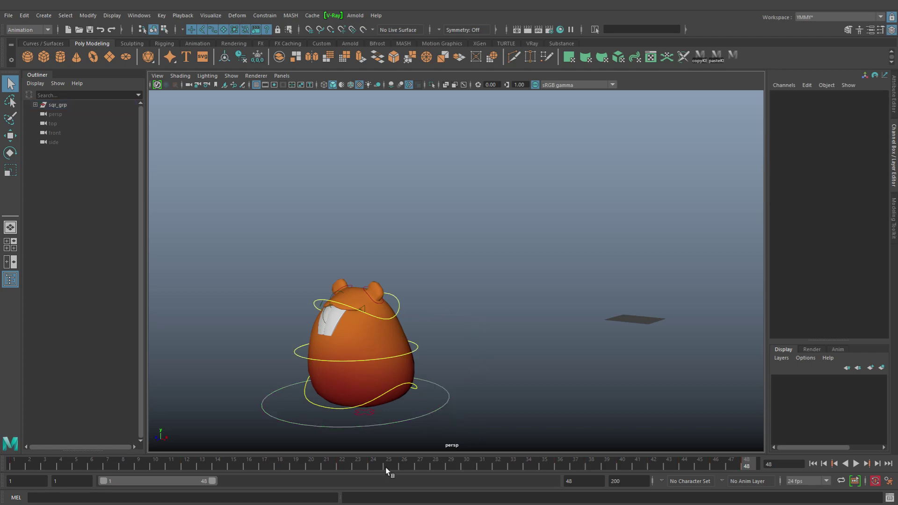
- Stop the animation at frame 15 and hide the NURBS curves in the perspective view
{"action": "left_click_drag", "start_coordinate": [281, 465], "coordinate": [230, 473]}
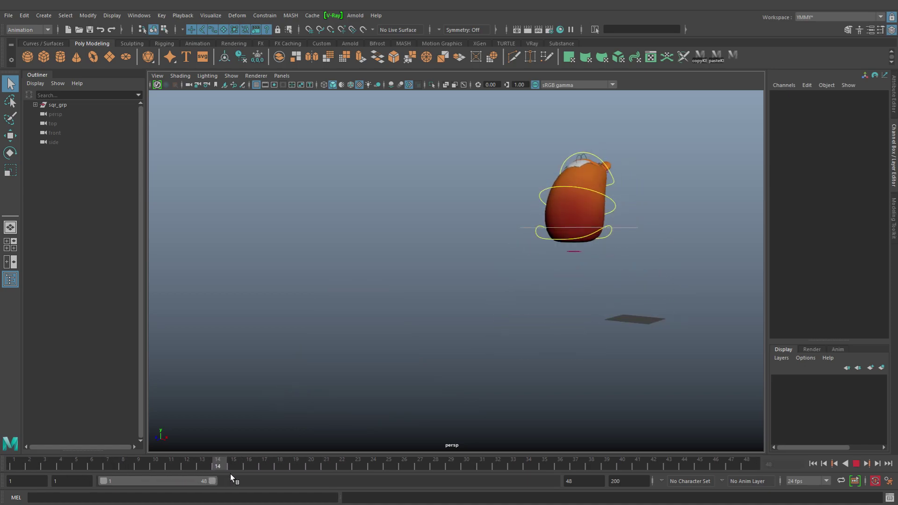
{"action": "left_click", "coordinate": [231, 76]}
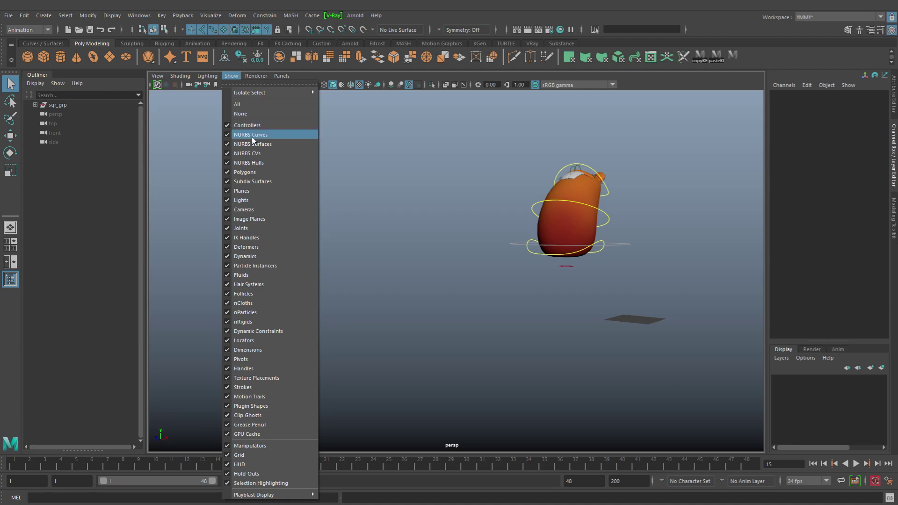
{"action": "left_click", "coordinate": [264, 135]}
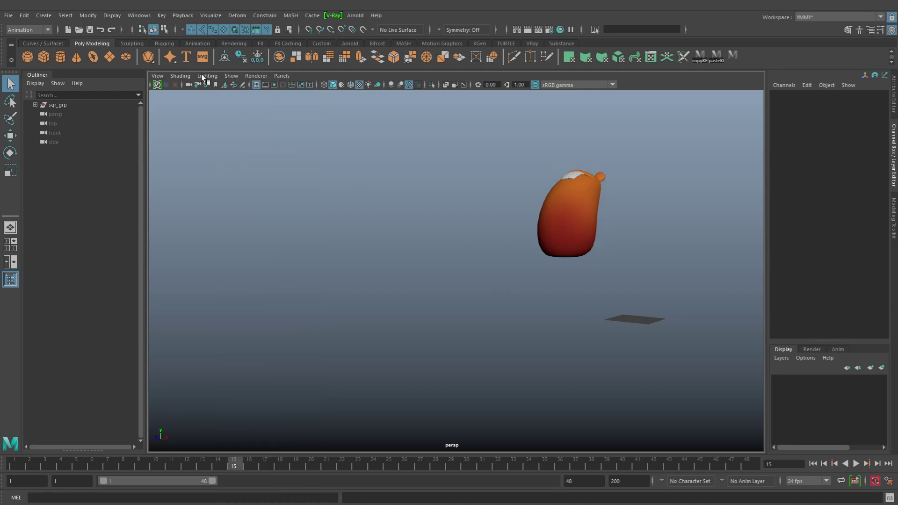
- Detach the perspective view's display filters as a floating window, hide the grid and HUD, and show the NURBS curves
{"action": "left_click", "coordinate": [231, 76]}
{"action": "left_click", "coordinate": [269, 83]}
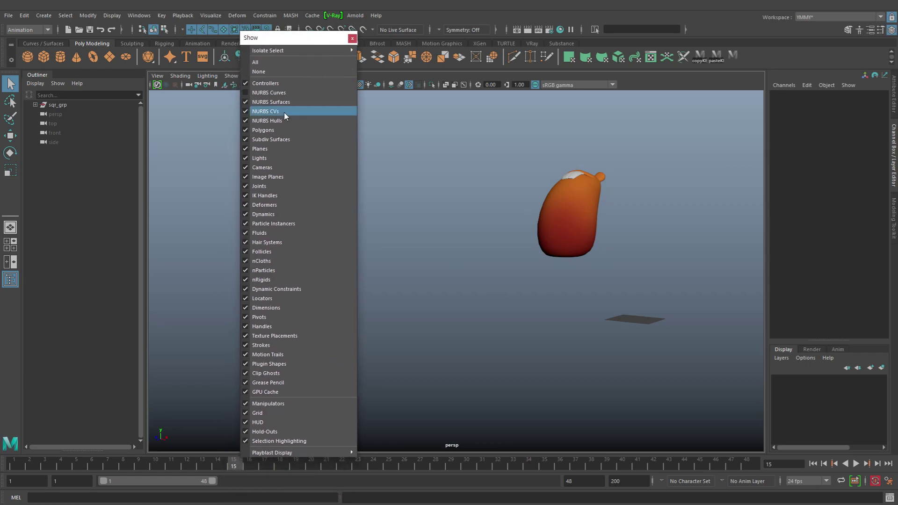
{"action": "left_click", "coordinate": [290, 412]}
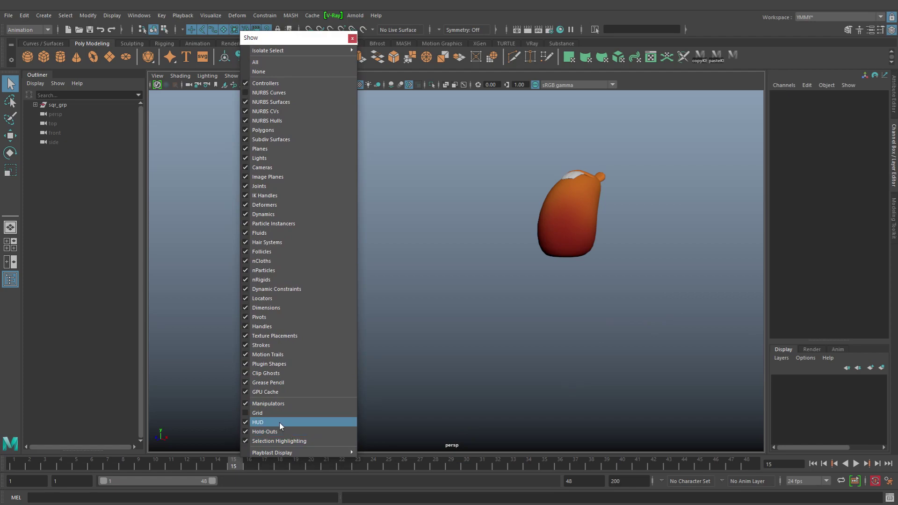
{"action": "left_click", "coordinate": [269, 93]}
- Select the character's control curves and toggle selection highlighting off and back on
{"action": "left_click_drag", "start_coordinate": [664, 283], "coordinate": [681, 310]}
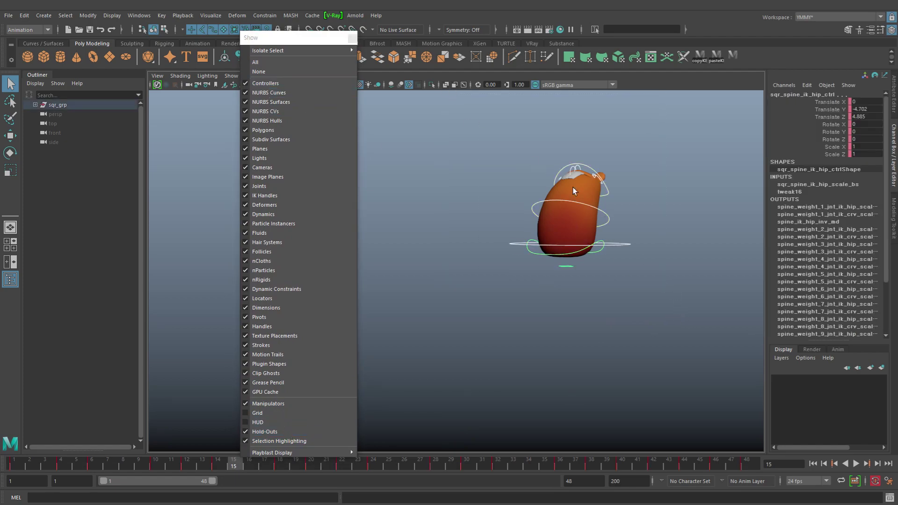
{"action": "left_click", "coordinate": [290, 441]}
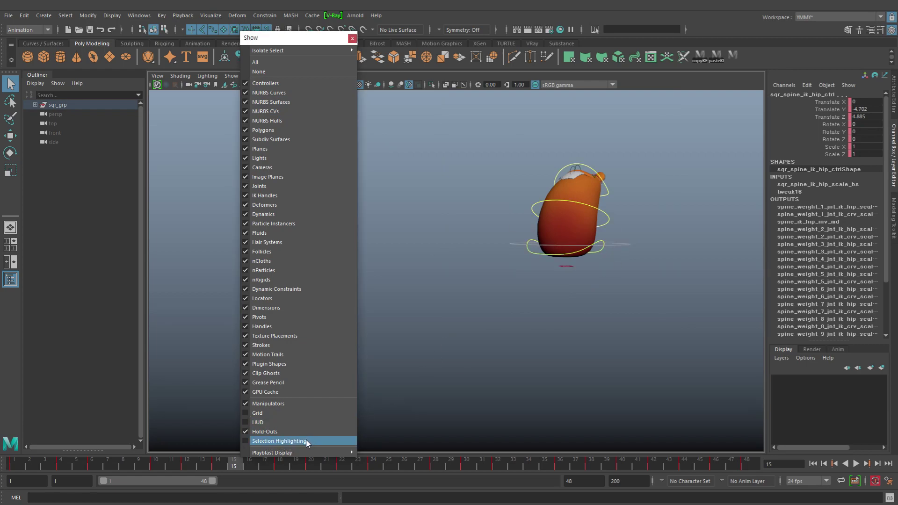
{"action": "left_click", "coordinate": [307, 442]}
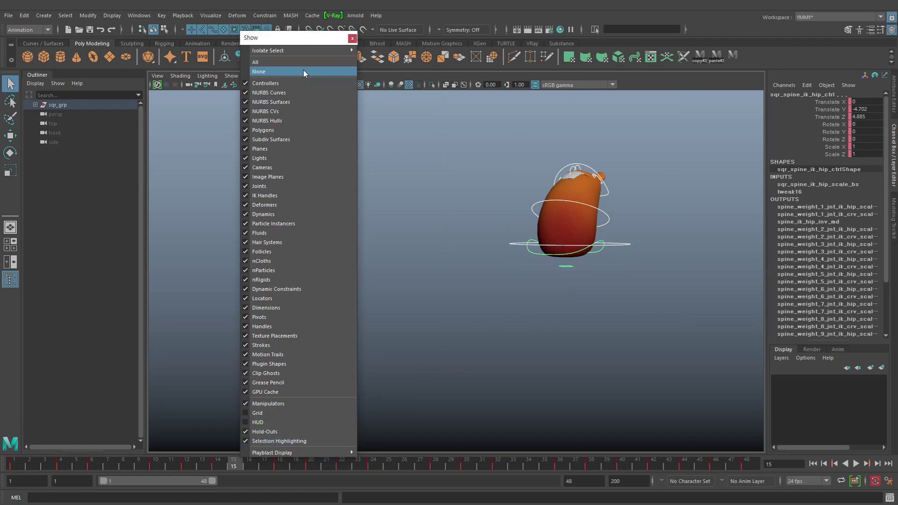
- Try showing only polygons in the perspective view, and restore all object types plus manipulators, grid, HUD, and selection highlighting
{"action": "left_click", "coordinate": [279, 72]}
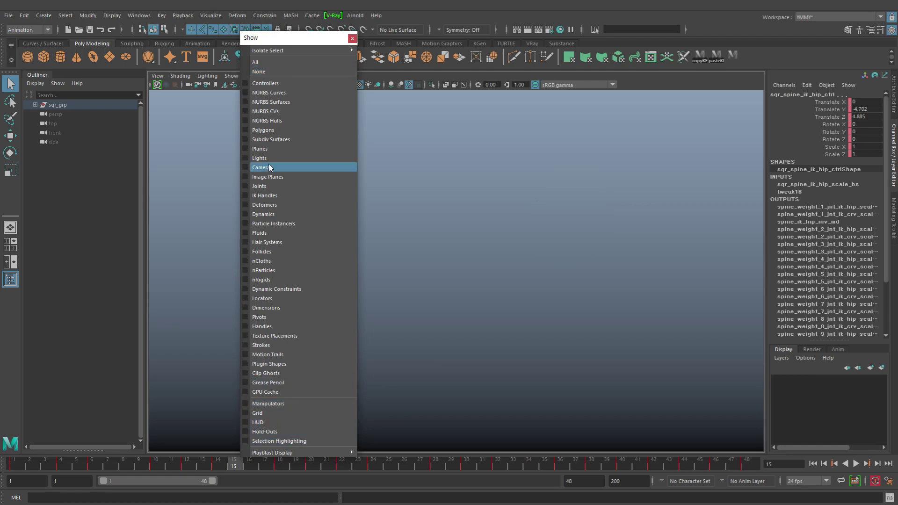
{"action": "left_click", "coordinate": [271, 128]}
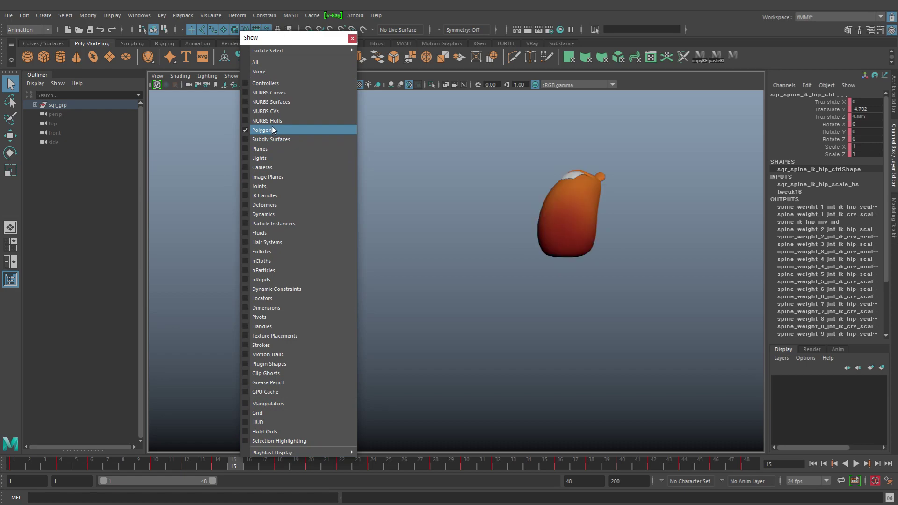
{"action": "left_click", "coordinate": [262, 63]}
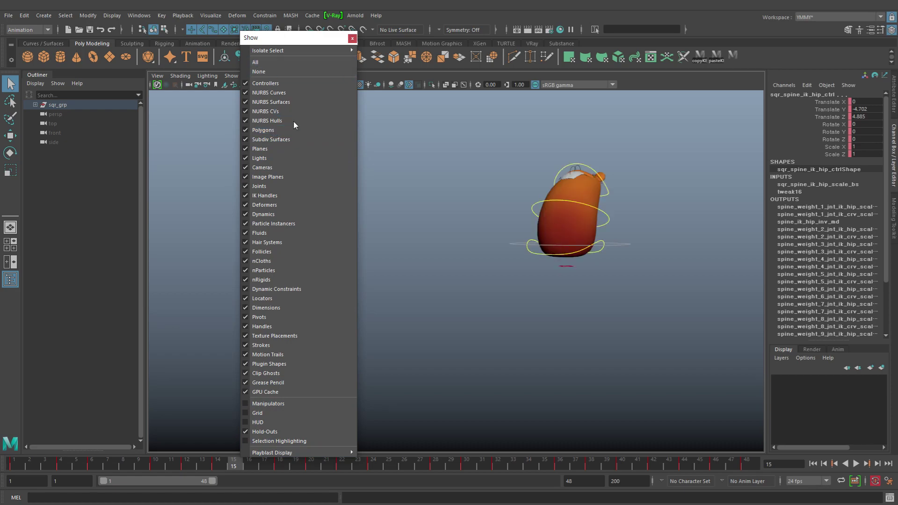
{"action": "left_click", "coordinate": [270, 414]}
{"action": "left_click", "coordinate": [267, 423]}
{"action": "left_click", "coordinate": [266, 441]}
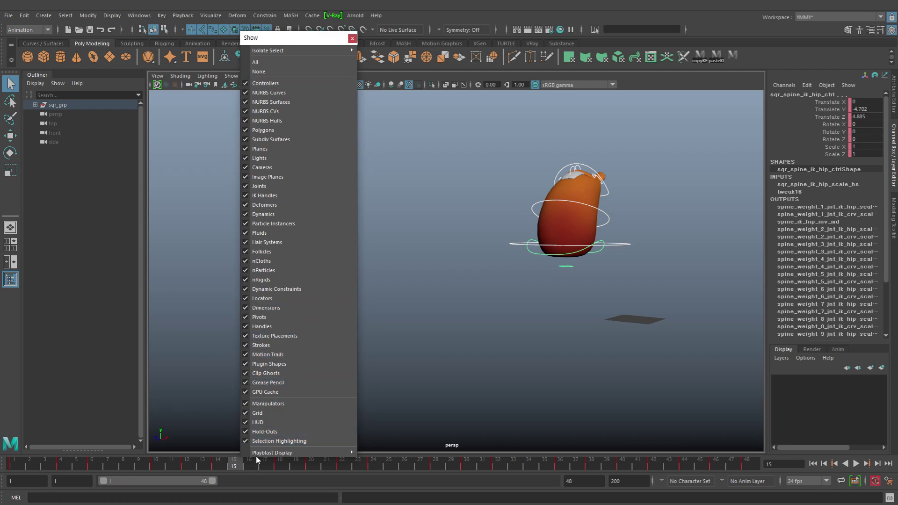
- Detach the perspective view's Playblast Display filters as a floating window and enable Override Viewport
{"action": "mouse_move", "coordinate": [263, 453]}
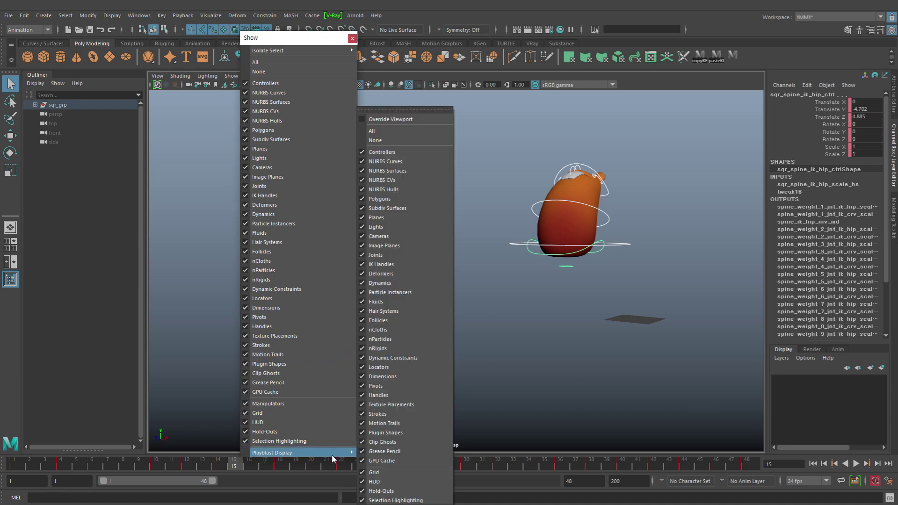
{"action": "left_click", "coordinate": [399, 110]}
{"action": "left_click_drag", "start_coordinate": [406, 85], "coordinate": [403, 47]}
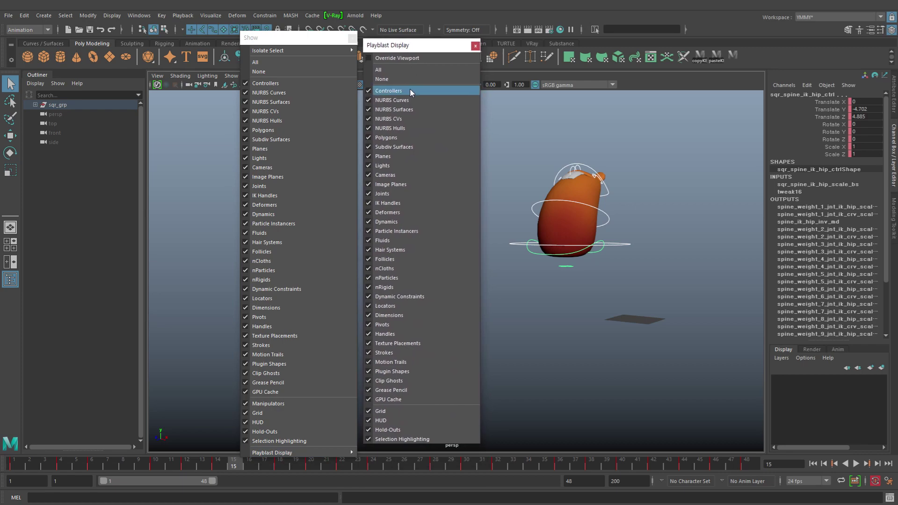
{"action": "left_click", "coordinate": [370, 59]}
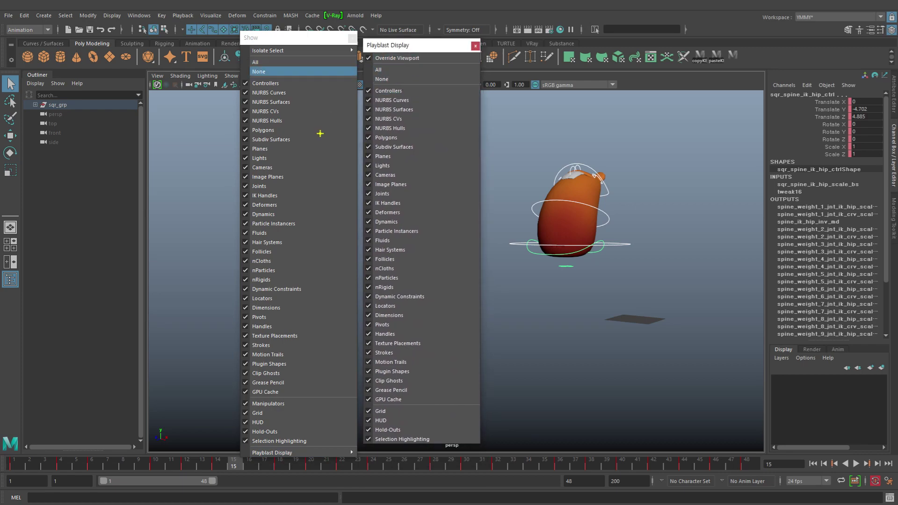
{"action": "left_click_drag", "start_coordinate": [337, 114], "coordinate": [255, 341]}
{"action": "left_click_drag", "start_coordinate": [256, 196], "coordinate": [351, 378]}
{"action": "mouse_move", "coordinate": [366, 47]}
{"action": "left_mouse_down"}
{"action": "mouse_move", "coordinate": [477, 281]}
{"action": "mouse_move", "coordinate": [474, 446]}
{"action": "left_mouse_up"}
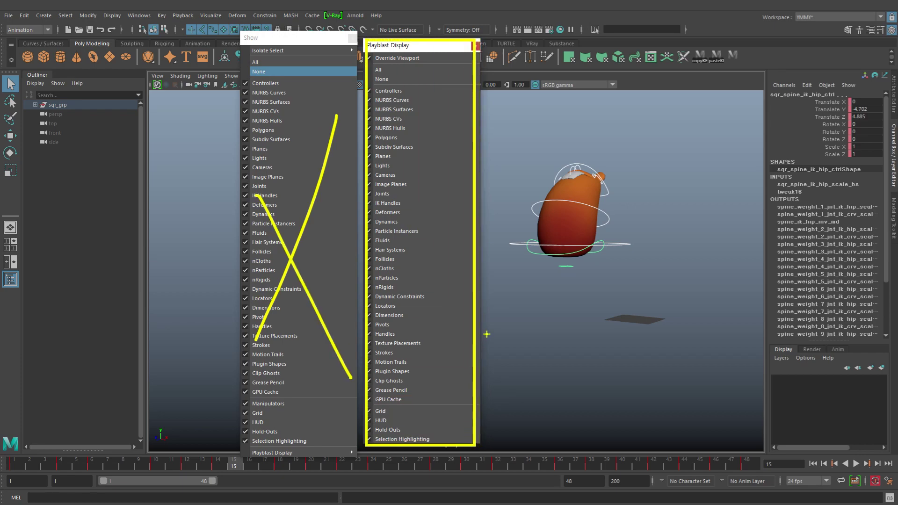
{"action": "key", "text": "Escape"}
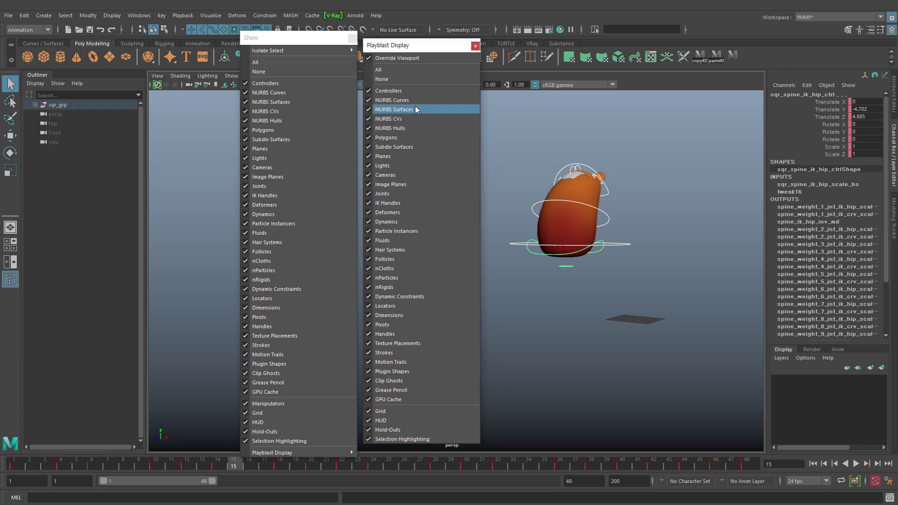
- Limit the playblast display to polygons only and close both floating filter windows
{"action": "left_click", "coordinate": [385, 79]}
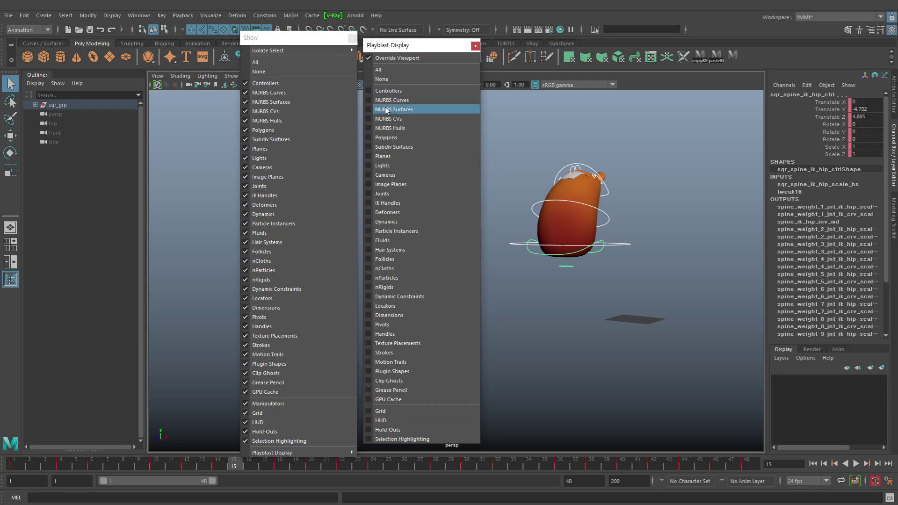
{"action": "left_click", "coordinate": [382, 139]}
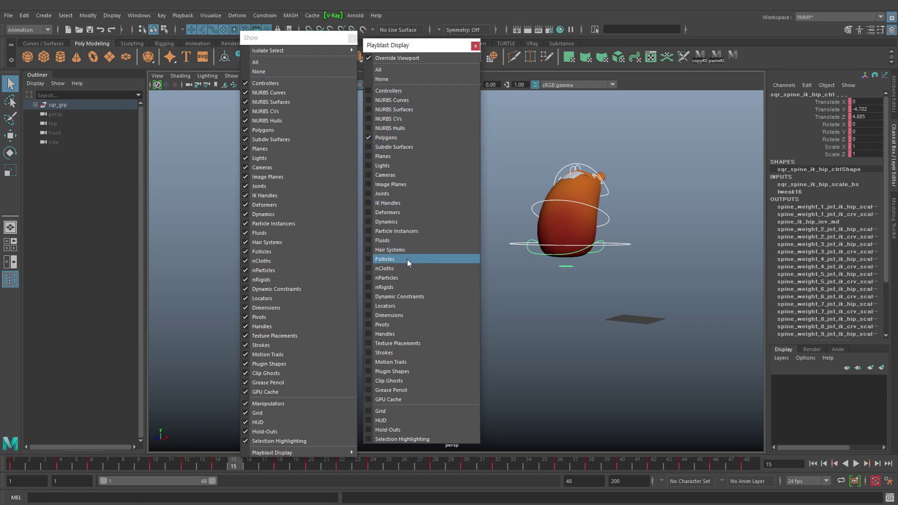
{"action": "left_click", "coordinate": [414, 49]}
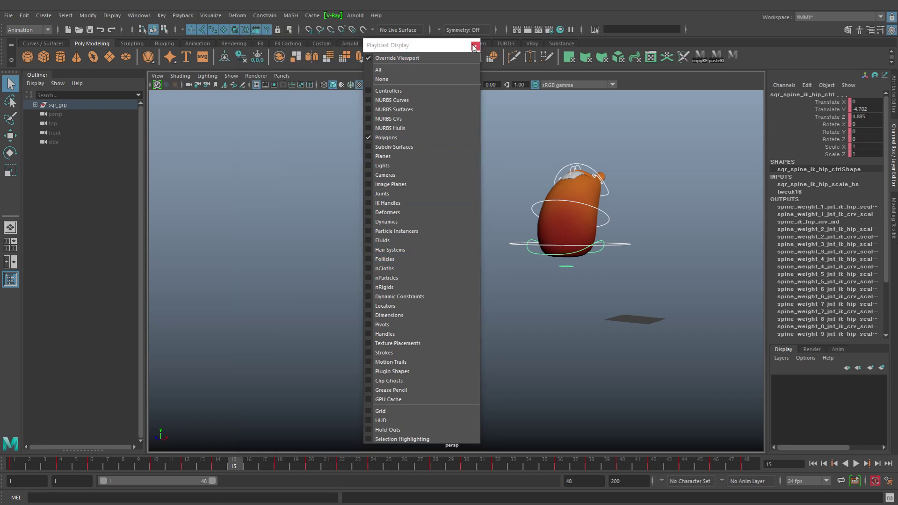
{"action": "left_click", "coordinate": [475, 47]}
- Select all of the character's control curves and activate the Rotate tool
{"action": "left_click", "coordinate": [419, 303]}
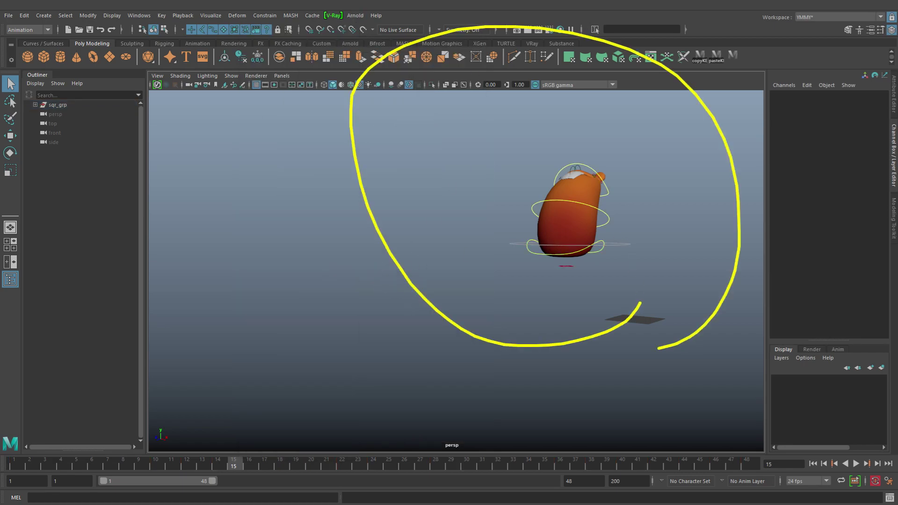
{"action": "left_click_drag", "start_coordinate": [702, 346], "coordinate": [413, 135]}
{"action": "key", "text": "w"}
{"action": "key", "text": "e"}
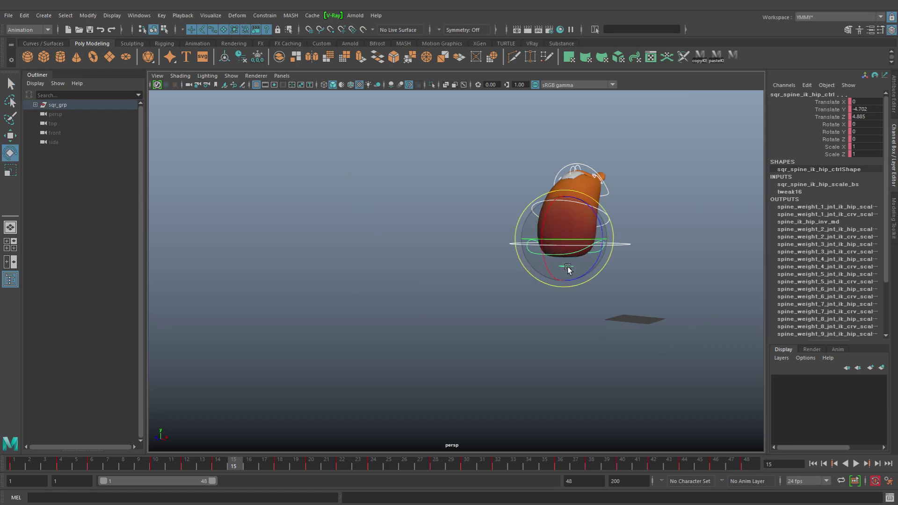
{"action": "key", "text": "w"}
{"action": "key", "text": "e"}
- Playblast the animation to jump.mov and close the movie preview
{"action": "right_click", "coordinate": [475, 456]}
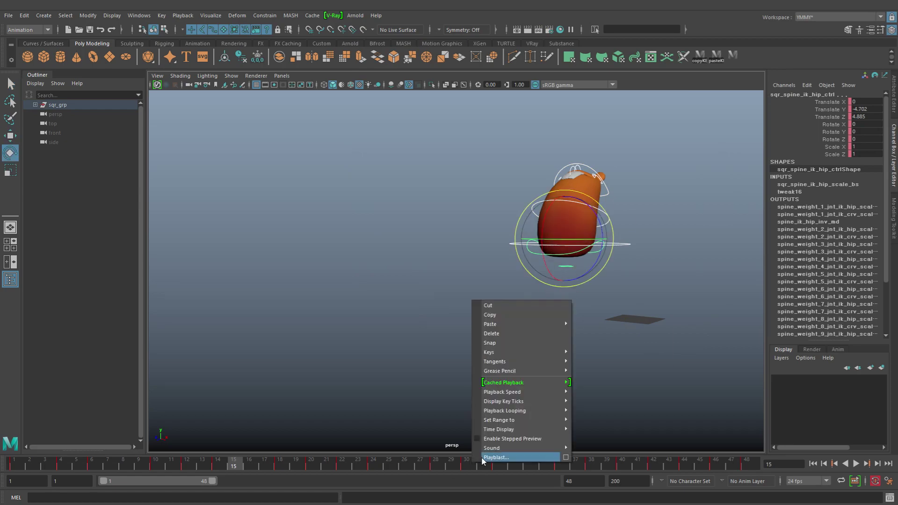
{"action": "left_click", "coordinate": [484, 460]}
{"action": "left_click", "coordinate": [431, 260]}
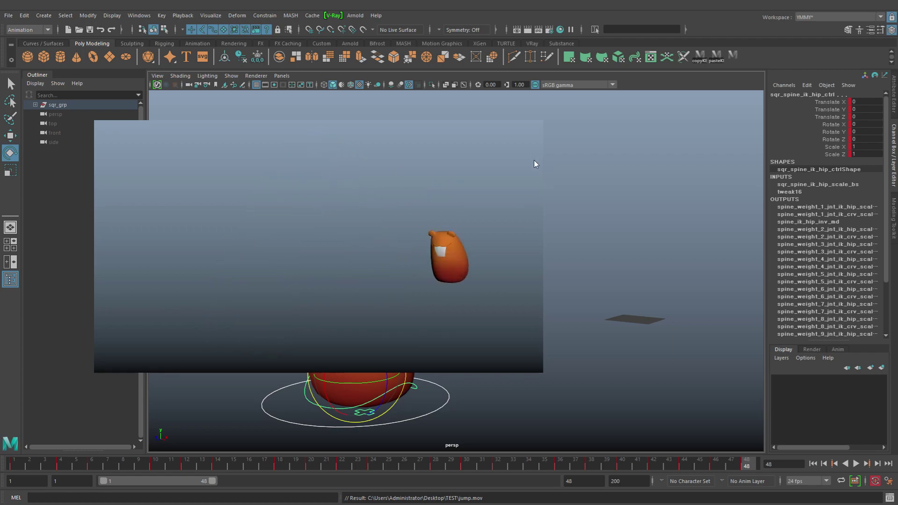
{"action": "left_click", "coordinate": [538, 125]}
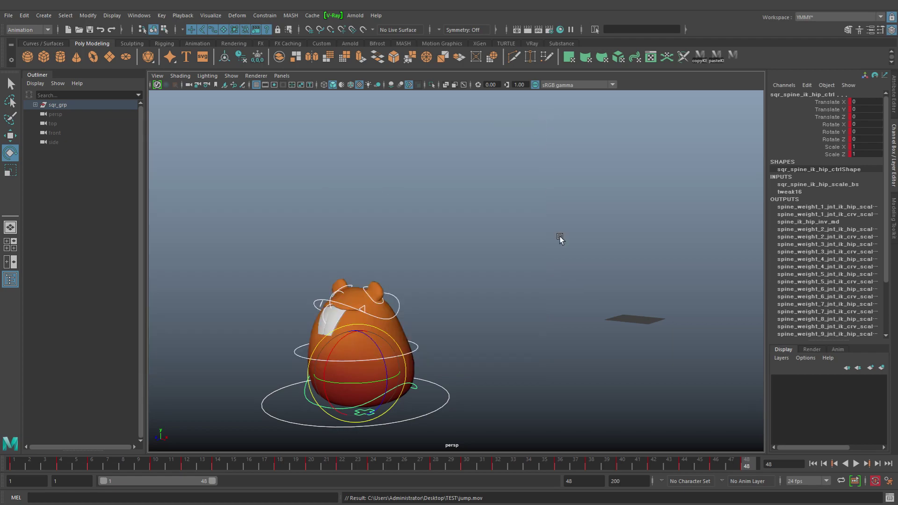
- Reselect the character's control curves with the Select tool, and play the animation, stopping at frame 18
{"action": "left_click", "coordinate": [517, 302]}
{"action": "key", "text": "q"}
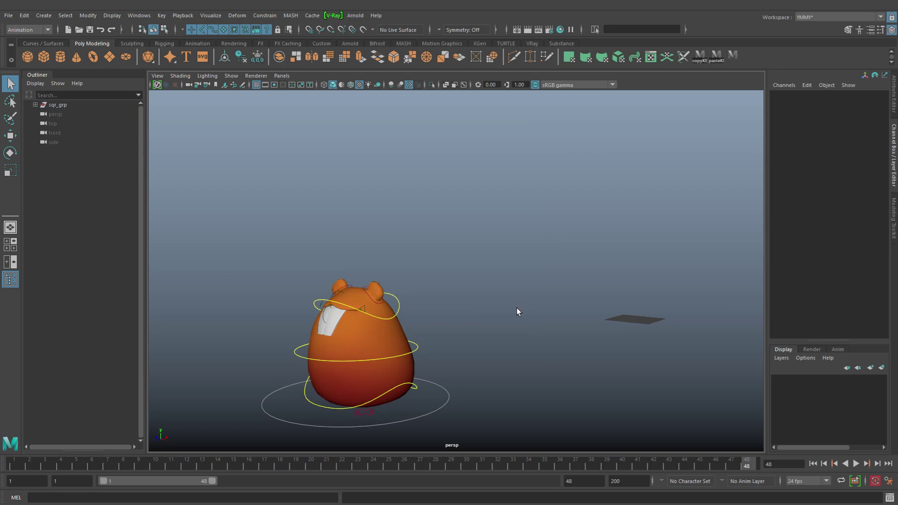
{"action": "left_click_drag", "start_coordinate": [487, 431], "coordinate": [234, 206]}
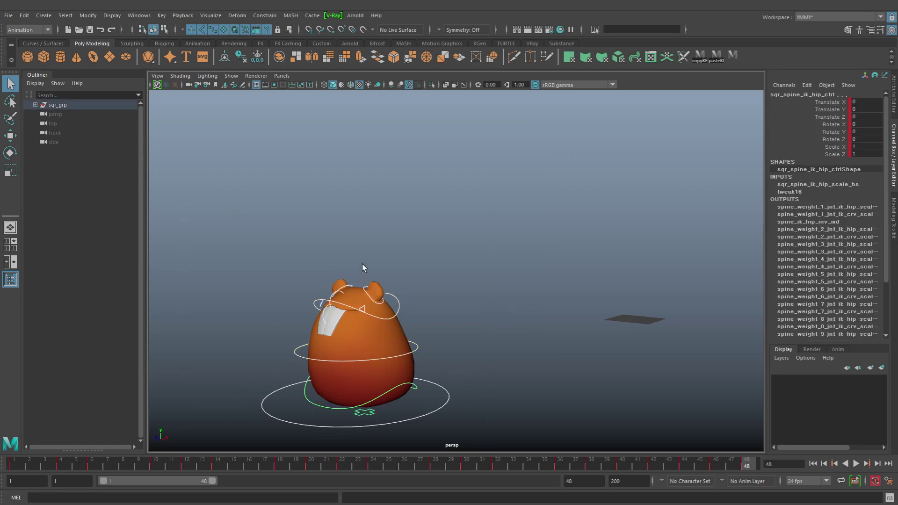
{"action": "key", "text": "alt+v"}
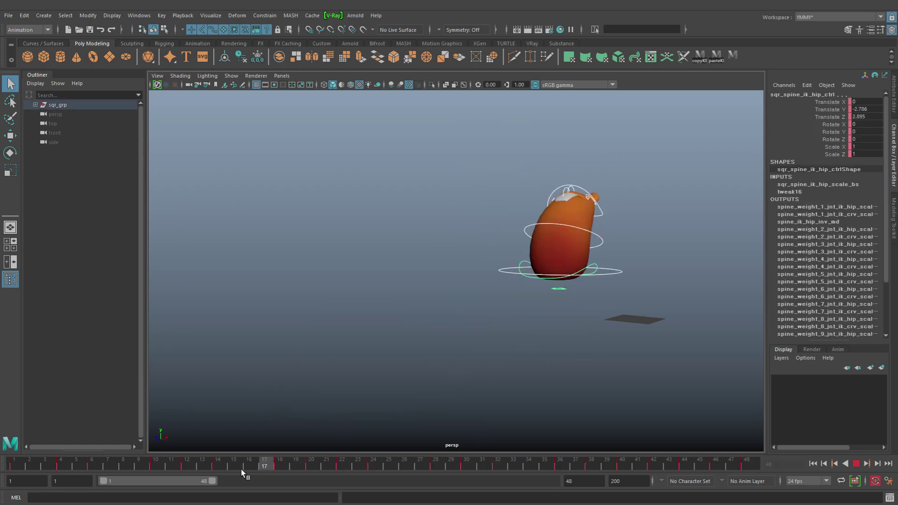
{"action": "left_click", "coordinate": [279, 472]}
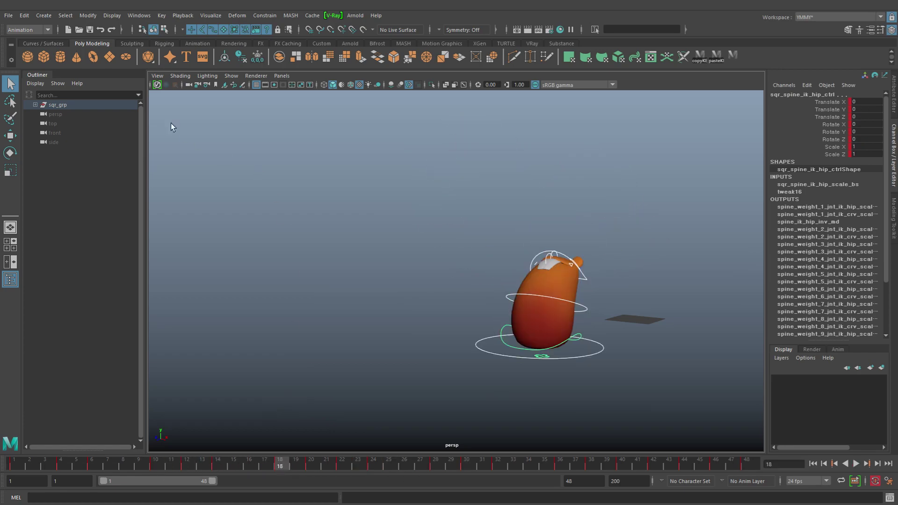
- Expand sqr_grp in the Outliner and assign sqr_rig_all_grp to a new display layer
{"action": "left_click", "coordinate": [35, 104]}
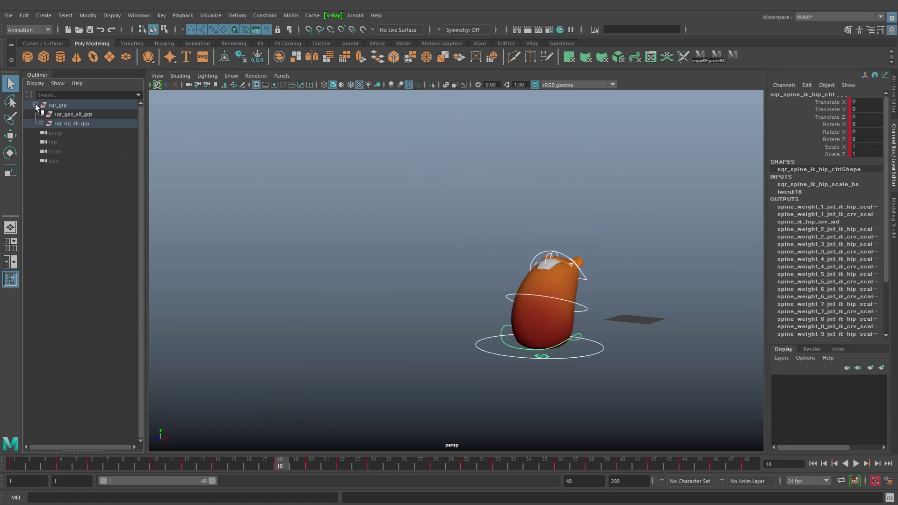
{"action": "left_click", "coordinate": [72, 123]}
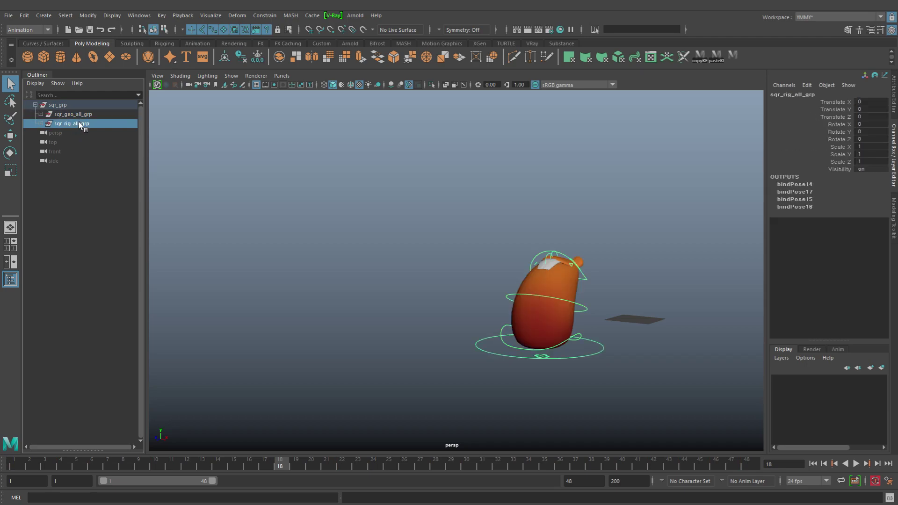
{"action": "left_click_drag", "start_coordinate": [411, 217], "coordinate": [680, 433]}
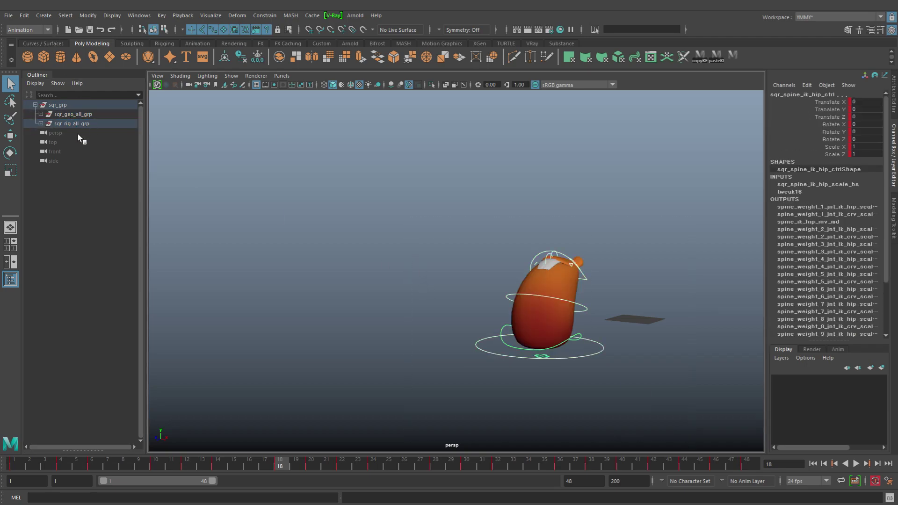
{"action": "left_click", "coordinate": [74, 123]}
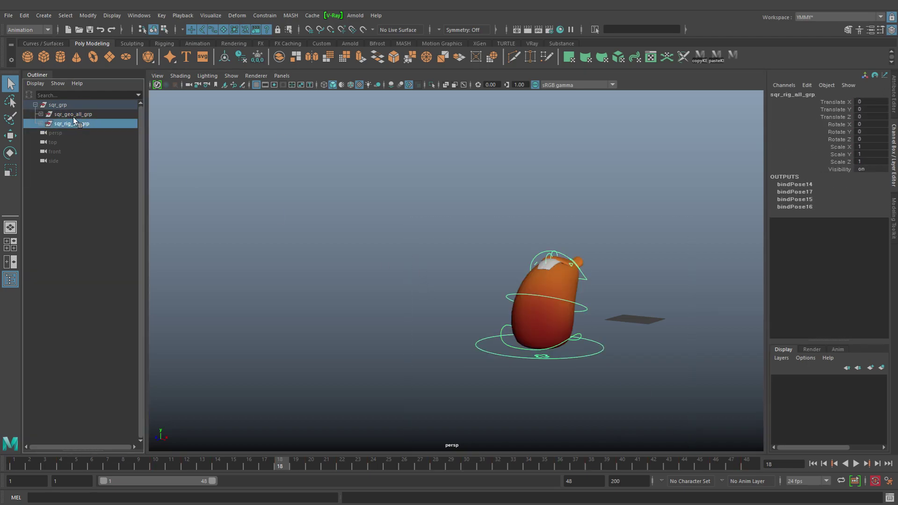
{"action": "left_click", "coordinate": [881, 368]}
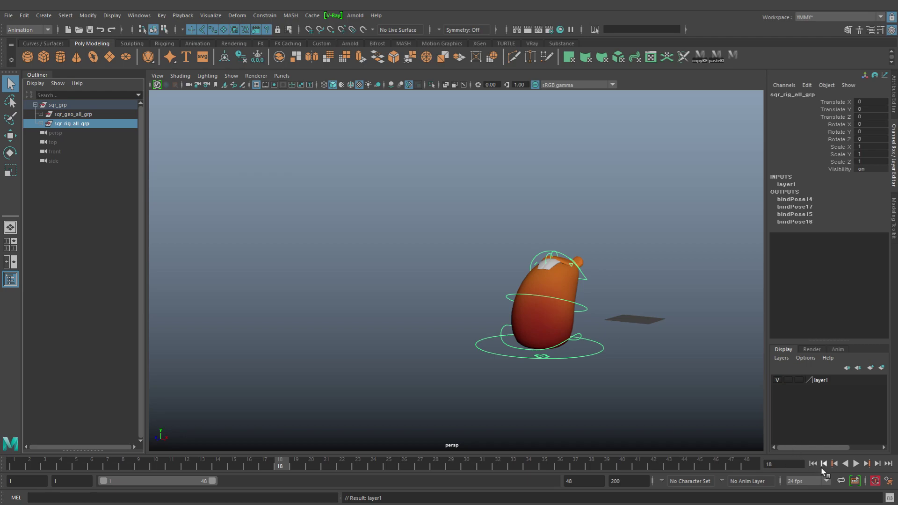
- Play the animation and scrub the timeline to frame 11
{"action": "left_click", "coordinate": [835, 464]}
{"action": "left_click", "coordinate": [854, 462]}
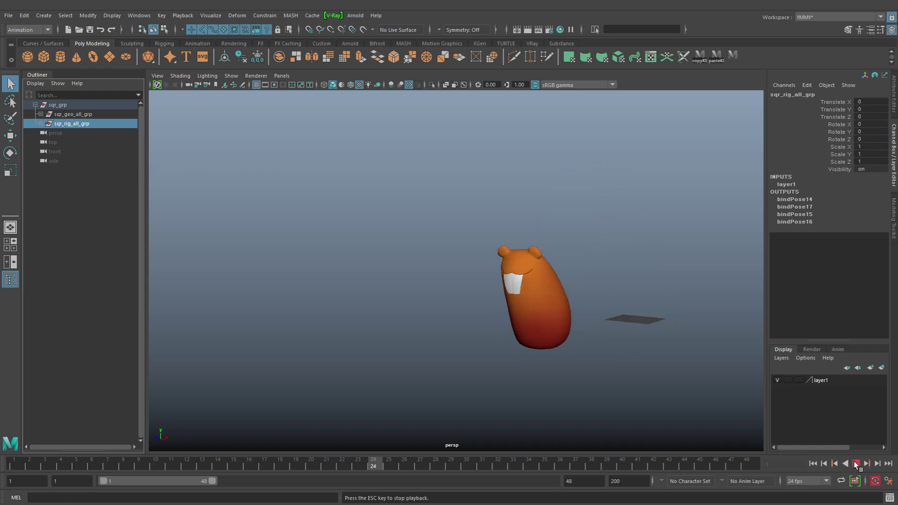
{"action": "left_click_drag", "start_coordinate": [482, 462], "coordinate": [171, 466]}
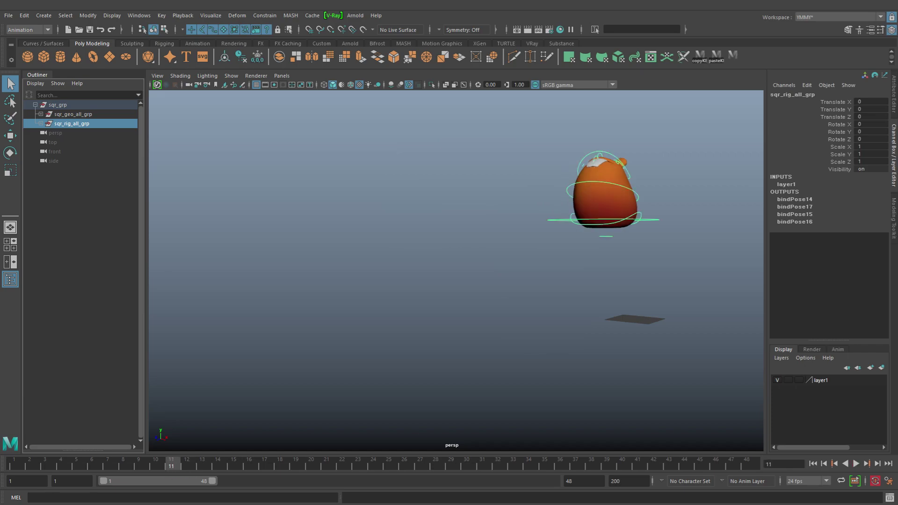
- Select the display layer layer1 and scrub through the timeline back to frame 1
{"action": "left_click", "coordinate": [824, 378]}
{"action": "left_click_drag", "start_coordinate": [180, 462], "coordinate": [86, 460]}
{"action": "left_click_drag", "start_coordinate": [358, 461], "coordinate": [113, 467]}
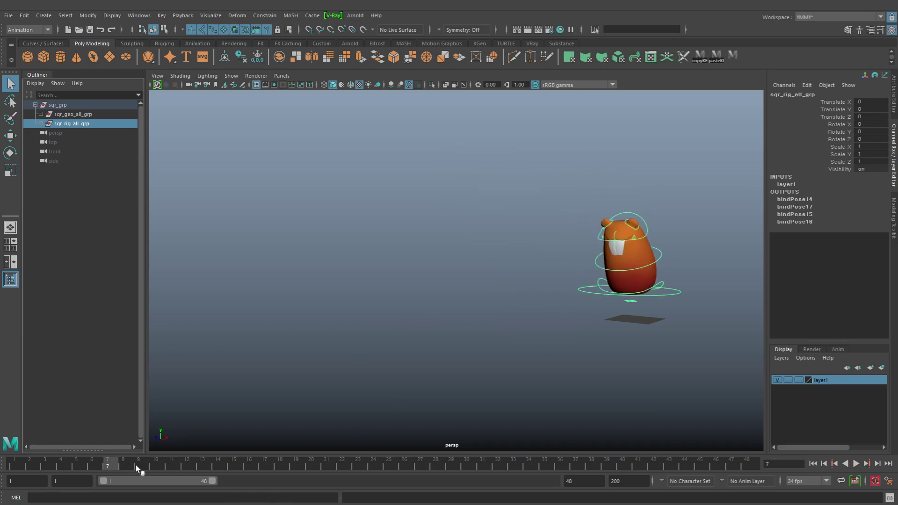
{"action": "mouse_move", "coordinate": [134, 465]}
{"action": "left_mouse_down"}
{"action": "mouse_move", "coordinate": [22, 466]}
{"action": "mouse_move", "coordinate": [587, 461]}
{"action": "mouse_move", "coordinate": [484, 476]}
{"action": "mouse_move", "coordinate": [14, 475]}
{"action": "left_mouse_up"}
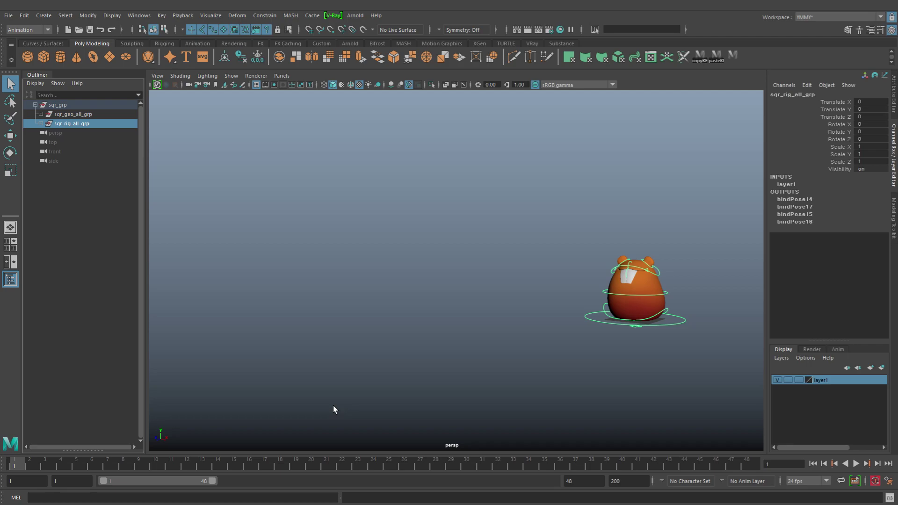